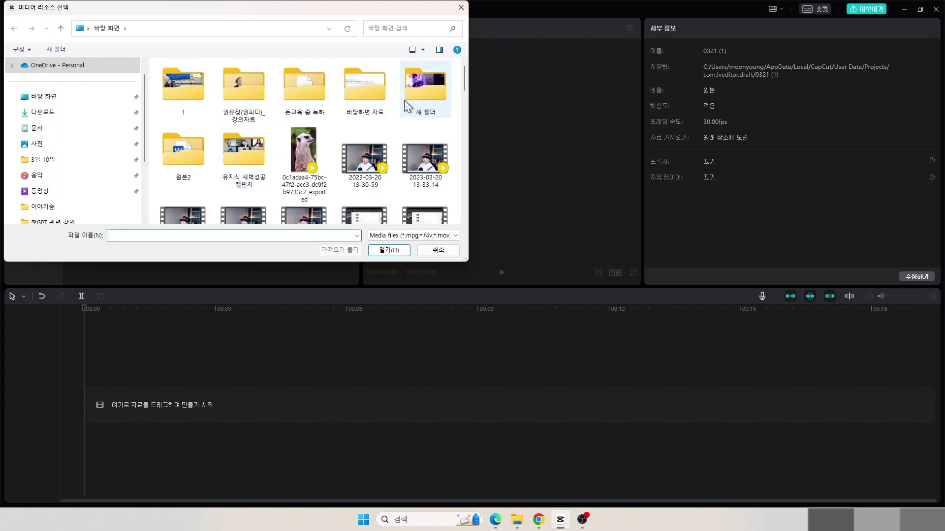
click(438, 250)
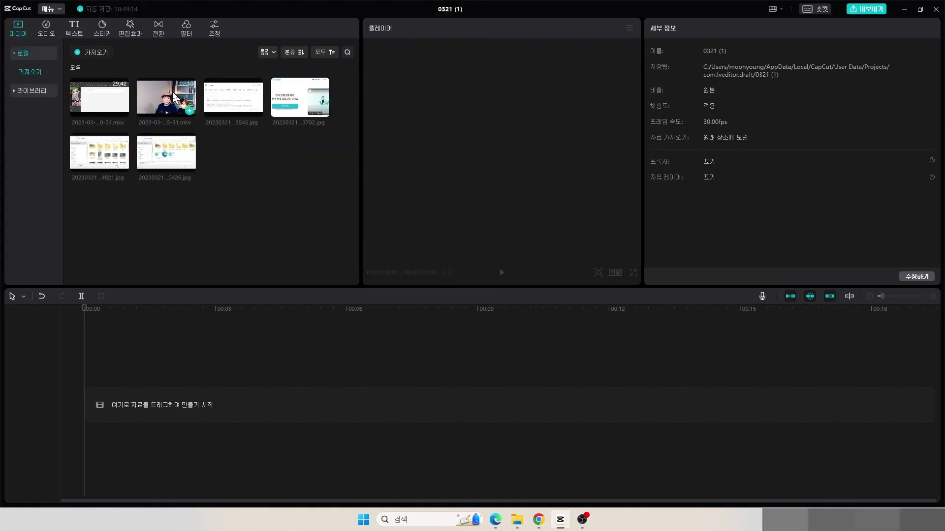
drag(177, 101, 70, 407)
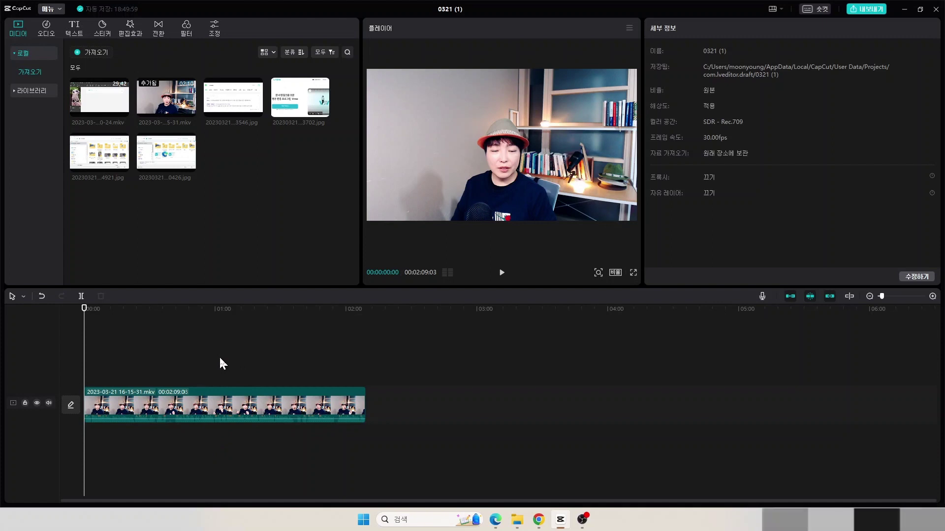
- Copy the main-track clip and paste the duplicate onto a track above it, starting at 00:00
click(181, 403)
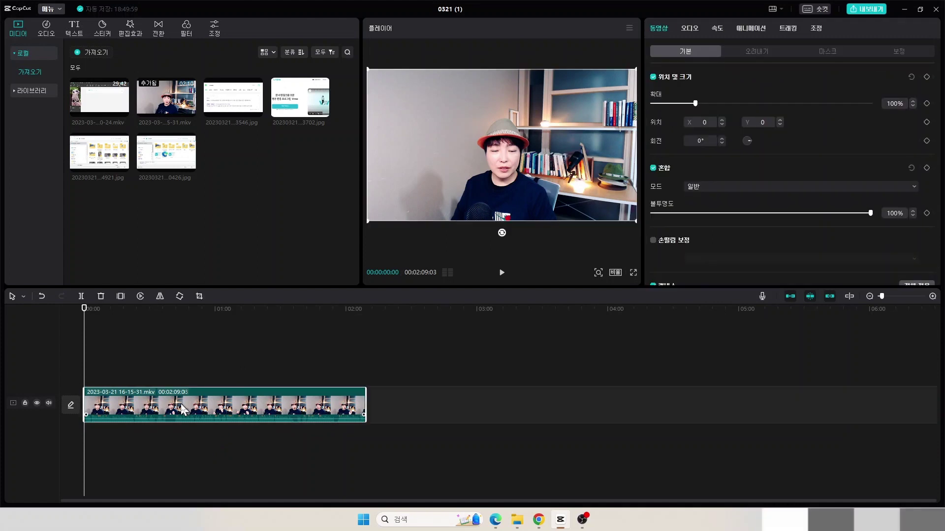
right_click(181, 403)
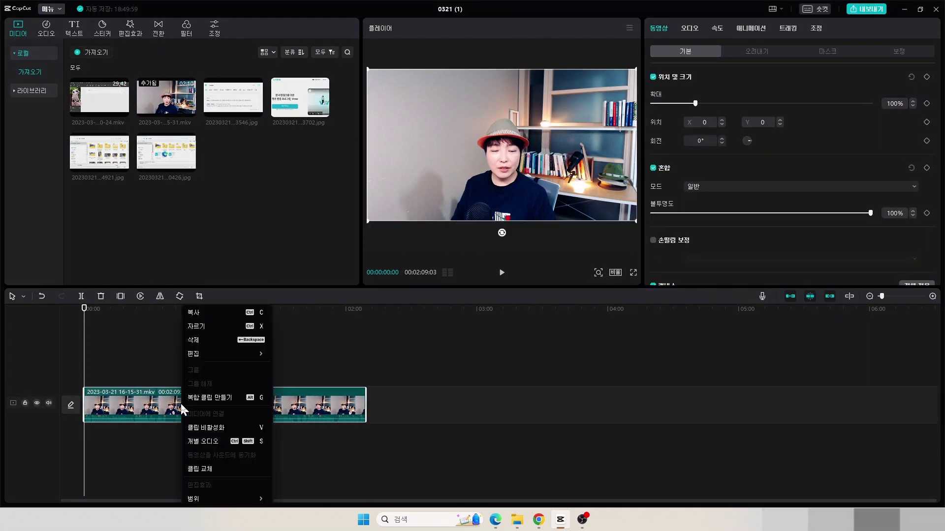
click(211, 311)
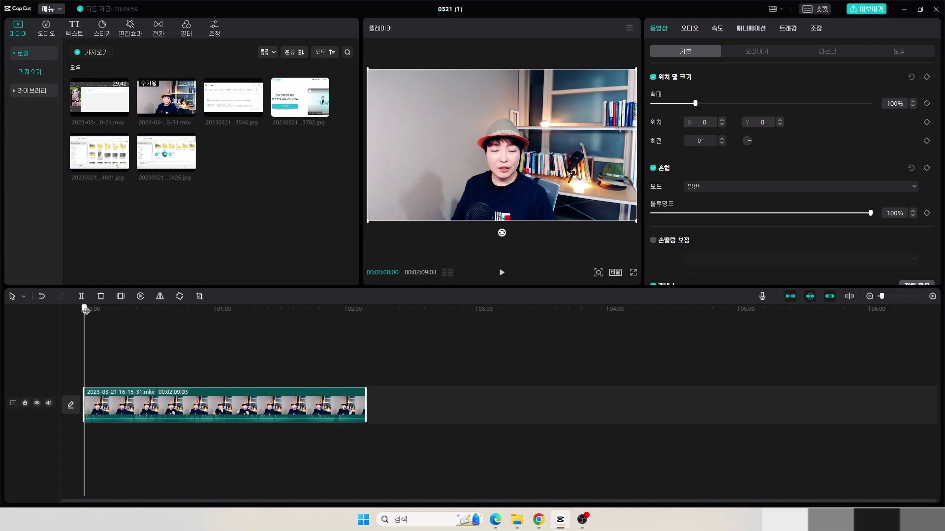
drag(90, 313, 63, 315)
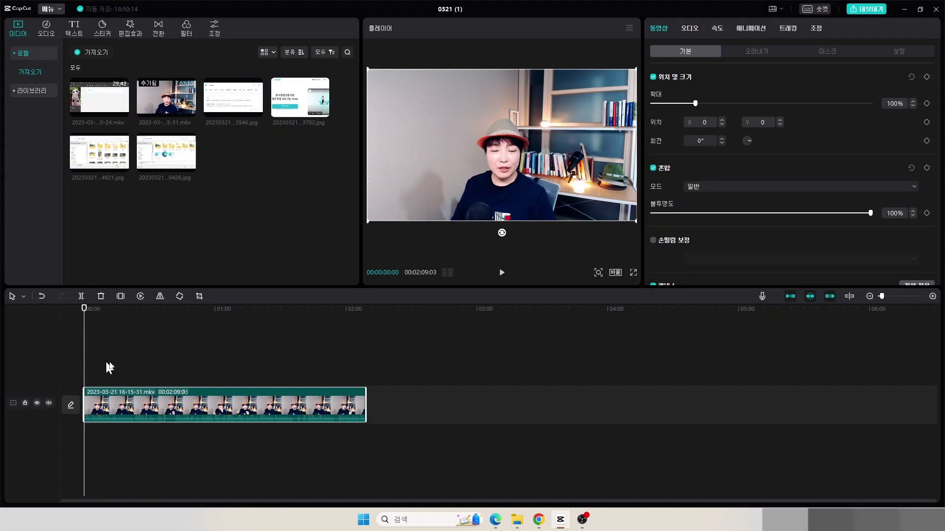
right_click(123, 363)
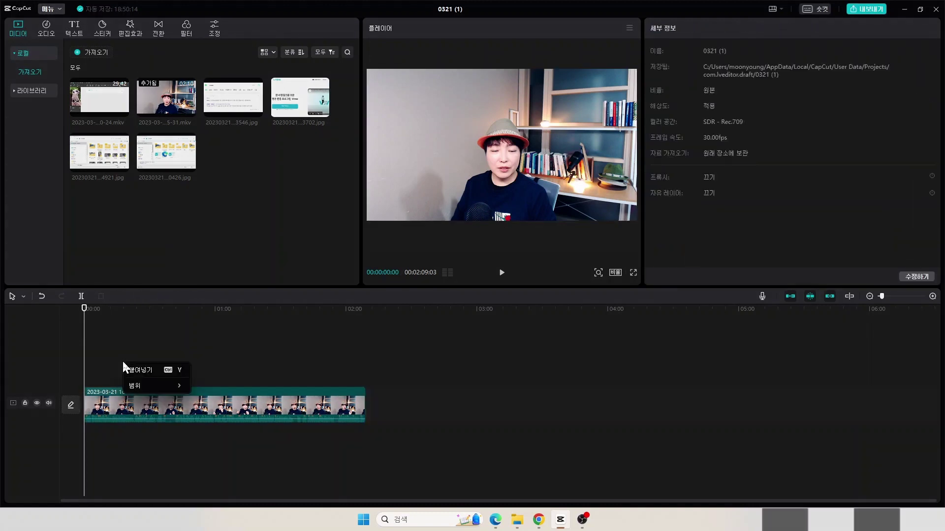
click(142, 366)
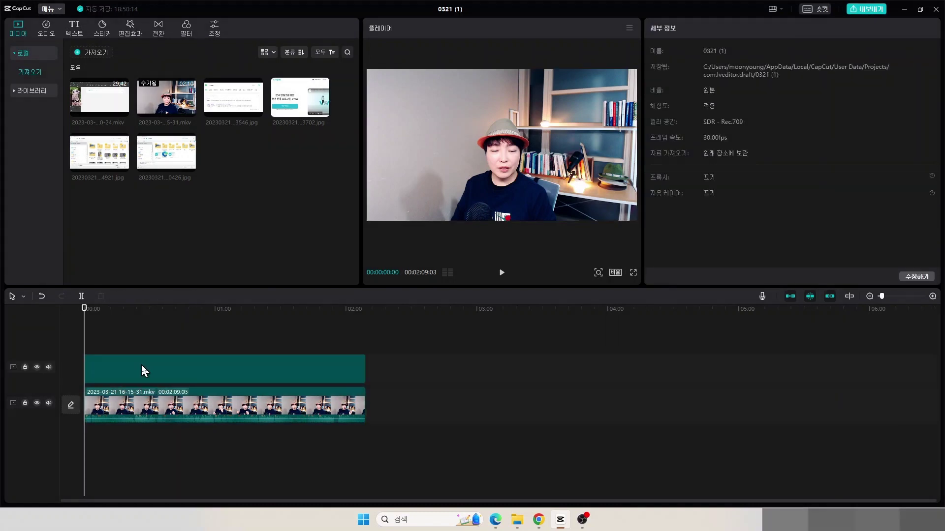
- Separate the audio of the upper duplicate clip onto its own track, and delete the duplicate's video
right_click(177, 364)
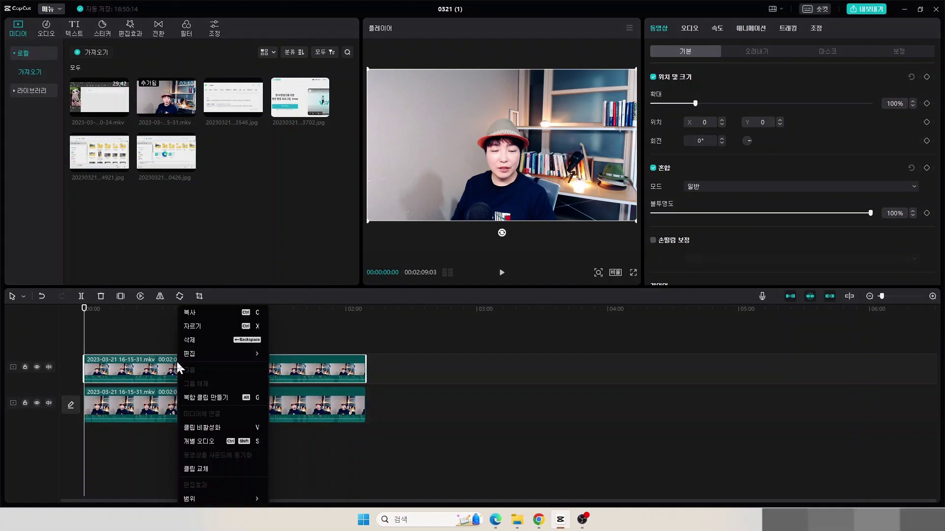
click(205, 441)
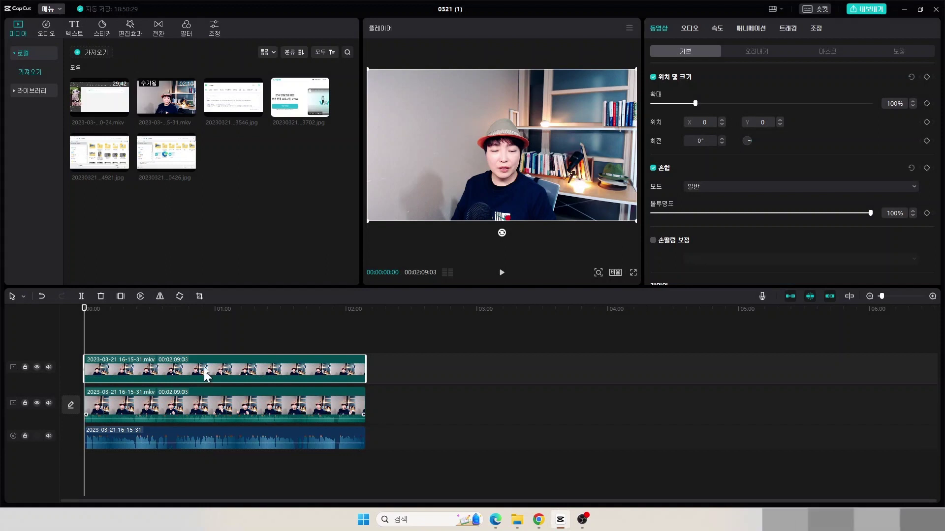
right_click(232, 374)
click(272, 341)
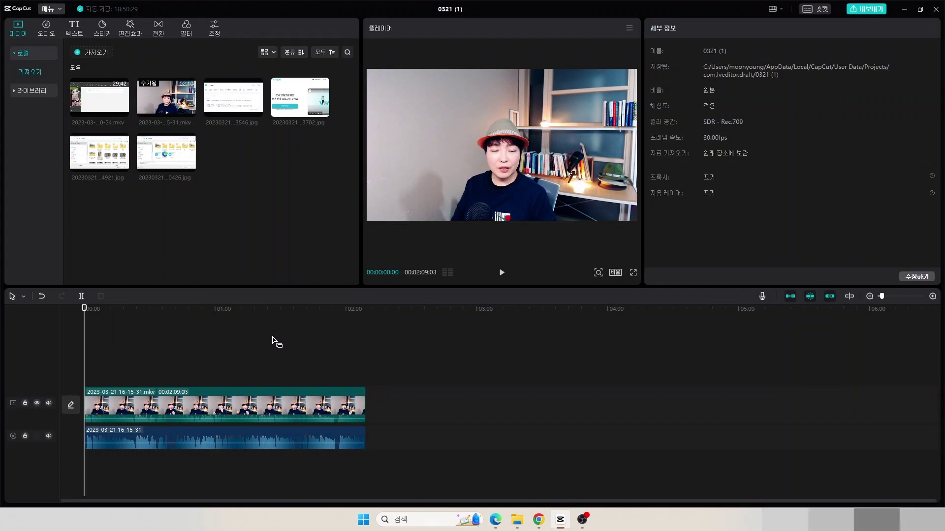
- Split the video clip and the separated audio clip together at 00:00:41:09
mouse_move(110, 443)
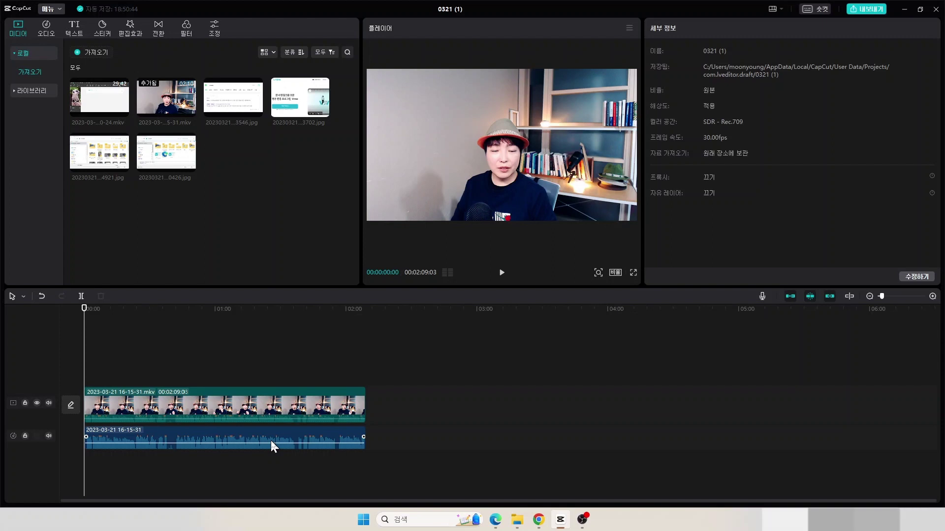
ctrl+scroll(271, 441, up, 5)
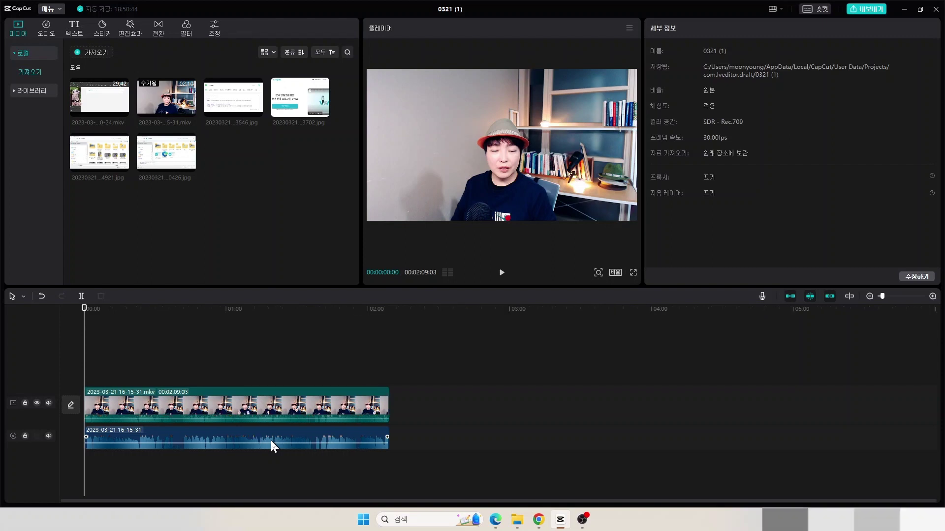
ctrl+scroll(271, 441, up, 5)
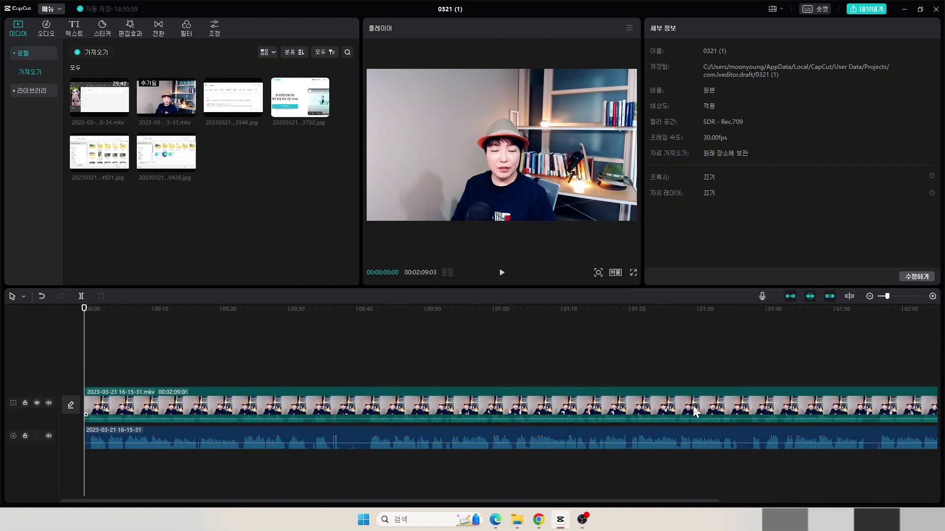
drag(92, 309, 365, 342)
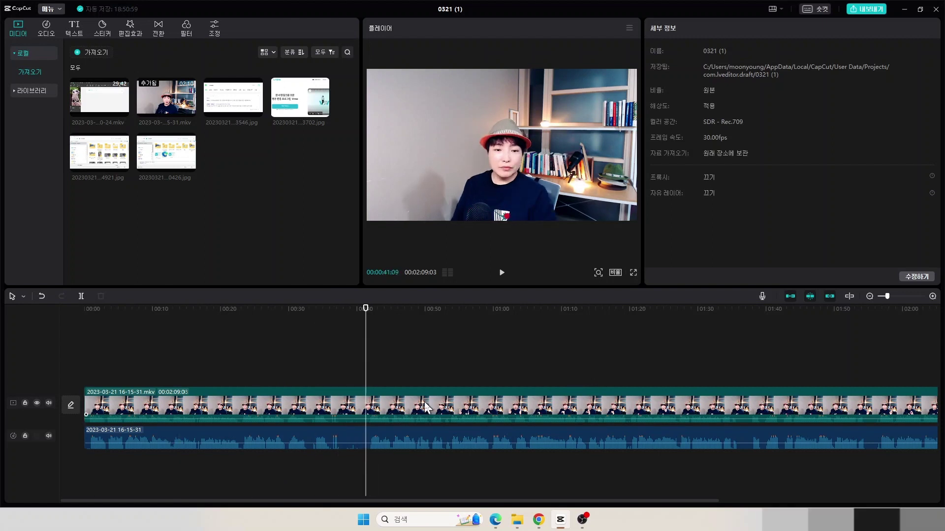
drag(412, 363, 473, 490)
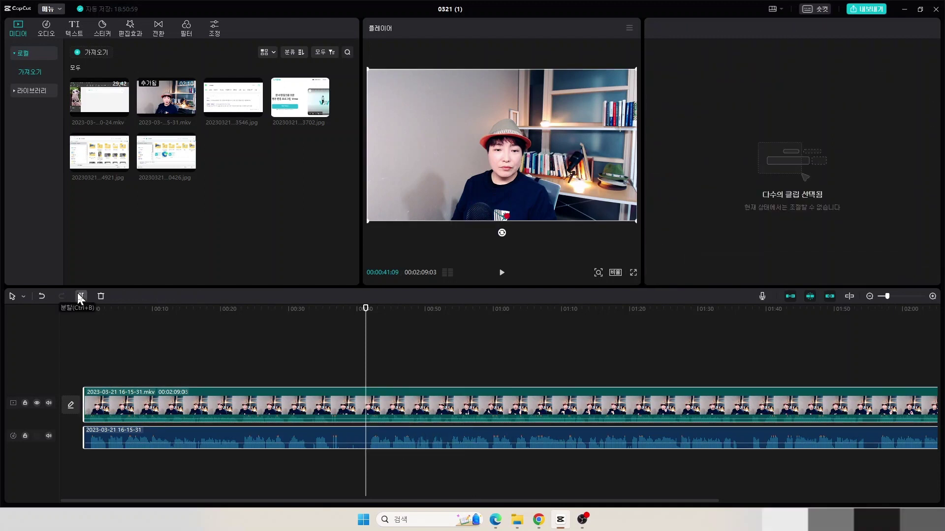
key(ctrl+z)
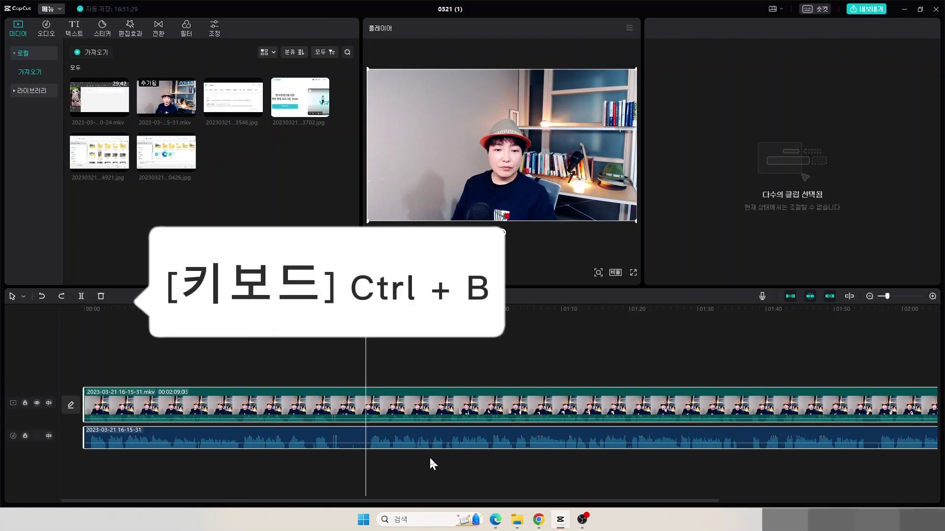
key(ctrl+b)
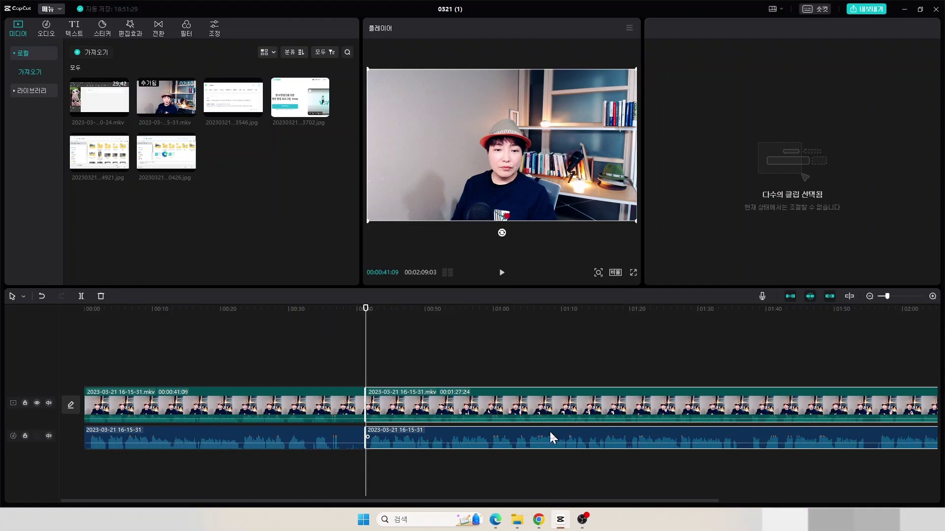
- Delete the video and audio segments that follow the split at 00:00:41:09
click(494, 356)
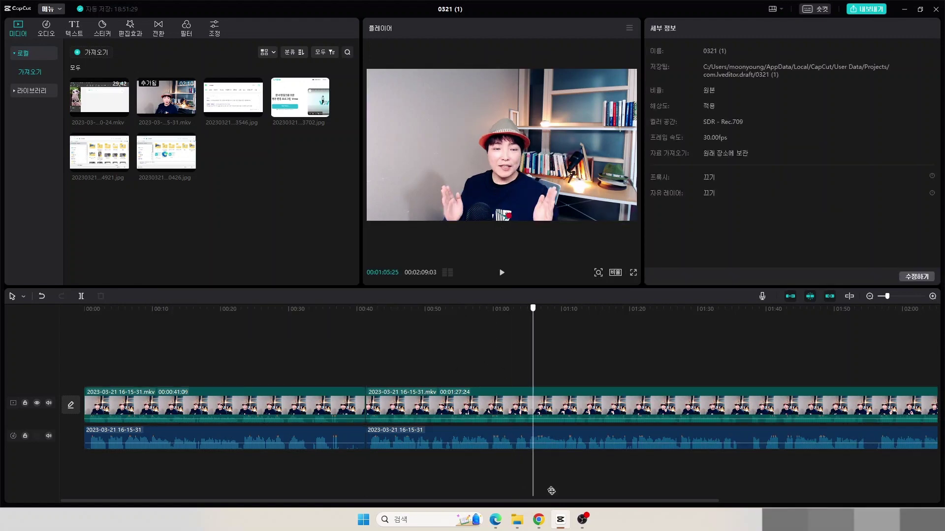
drag(444, 359, 504, 488)
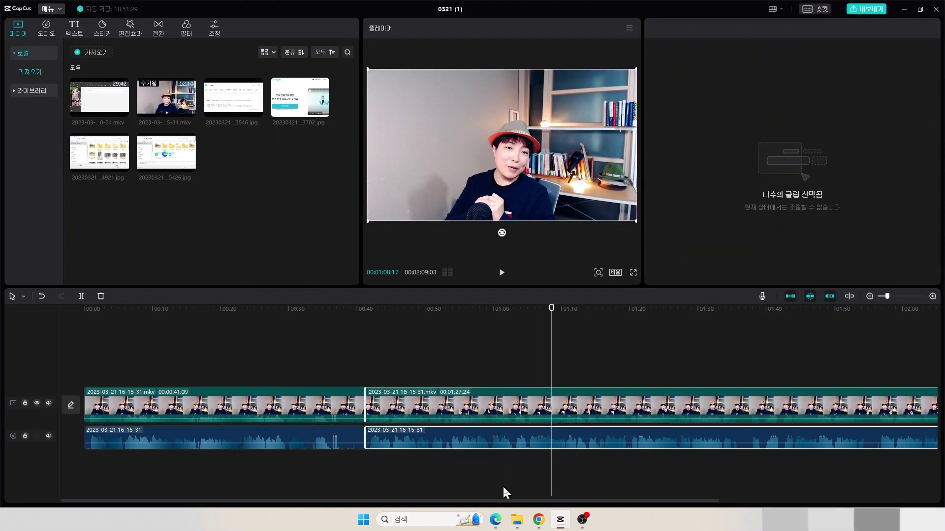
right_click(503, 406)
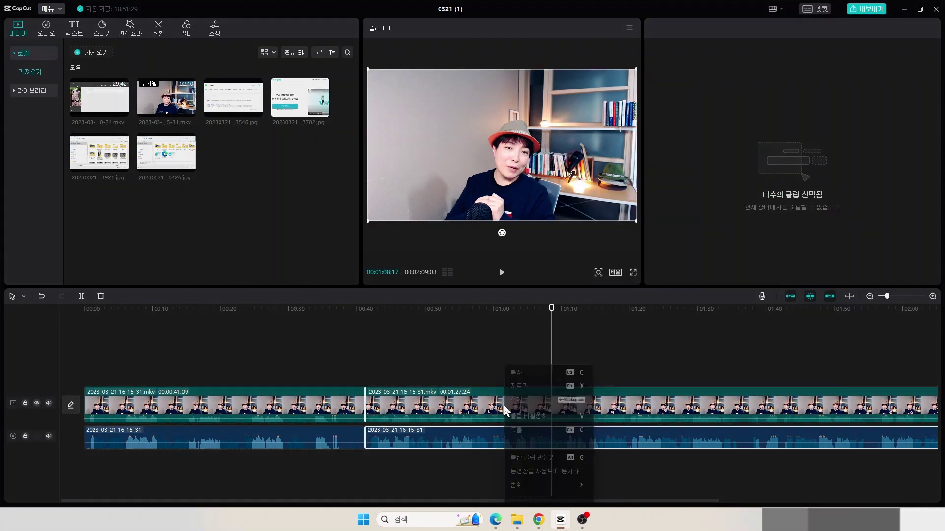
click(534, 400)
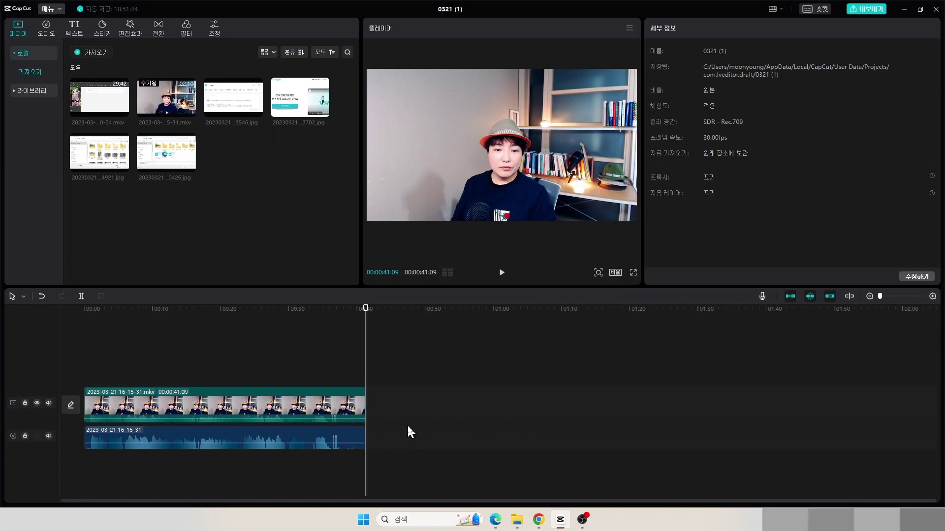
- Play the opening seconds of the trimmed video from the start, and mute the main video track
scroll(408, 426, up, 3)
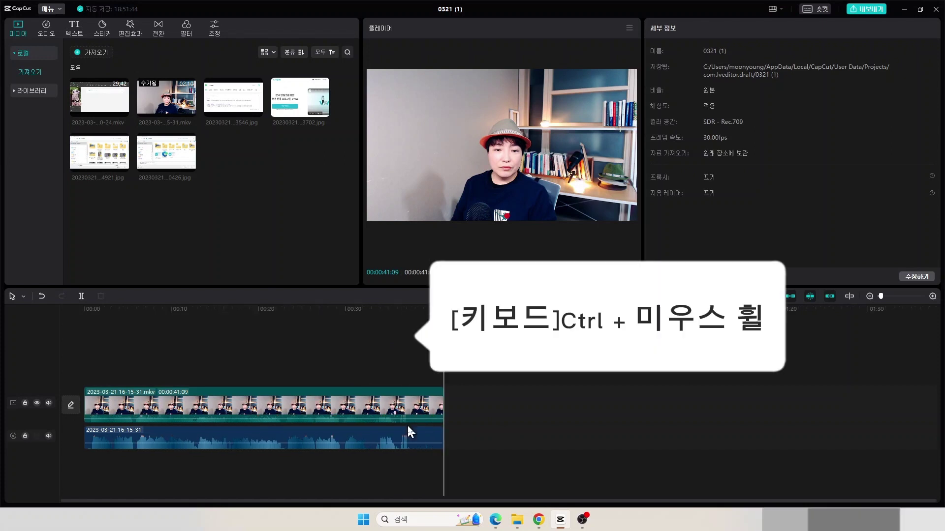
scroll(408, 427, up, 5)
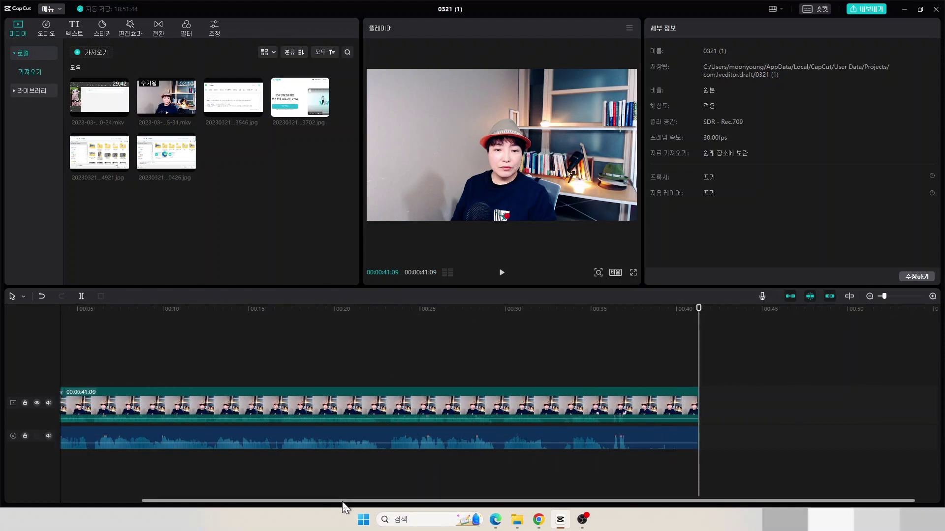
drag(344, 501, 146, 507)
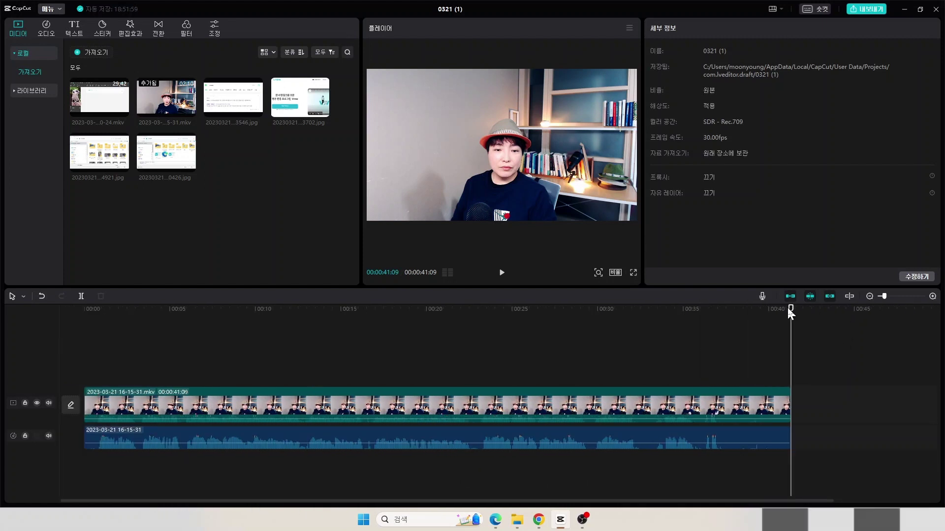
drag(789, 308, 4, 319)
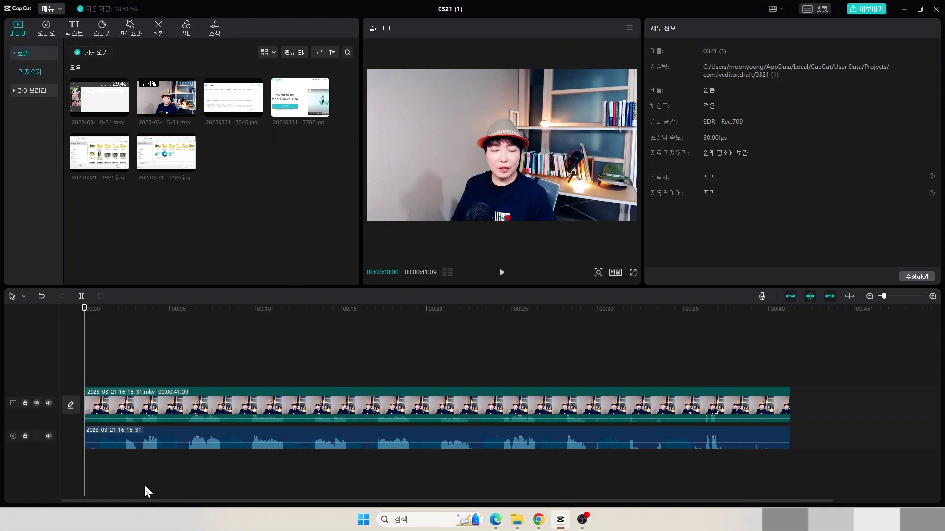
key(space)
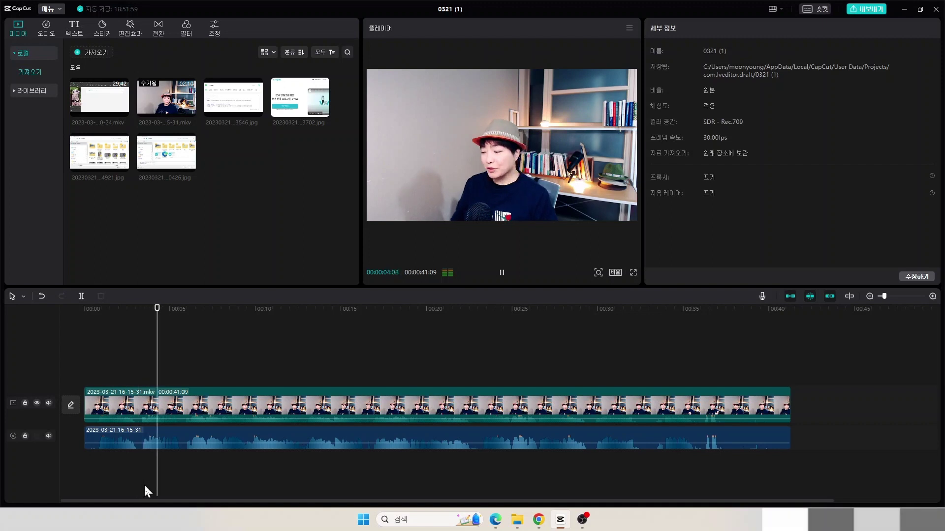
key(space)
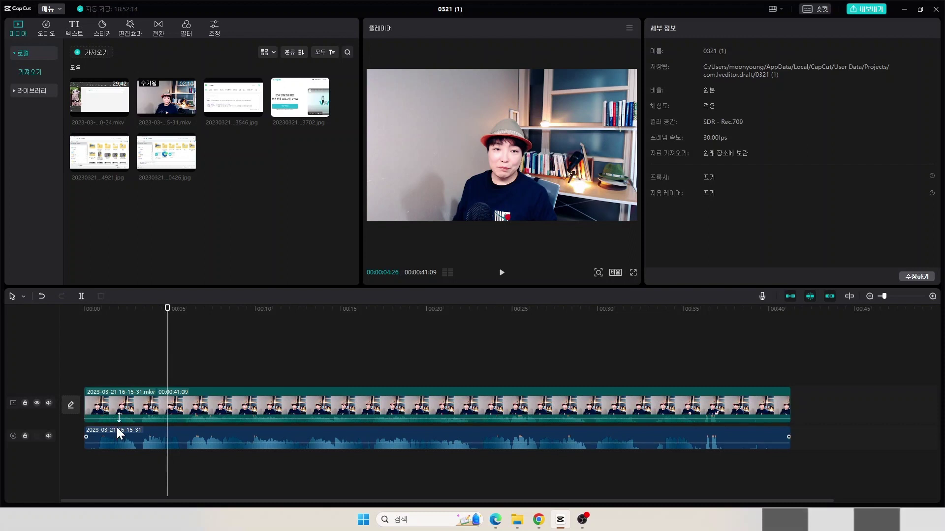
click(48, 403)
- Split the video and audio clips together at 00:00:03:06
drag(168, 308, 184, 324)
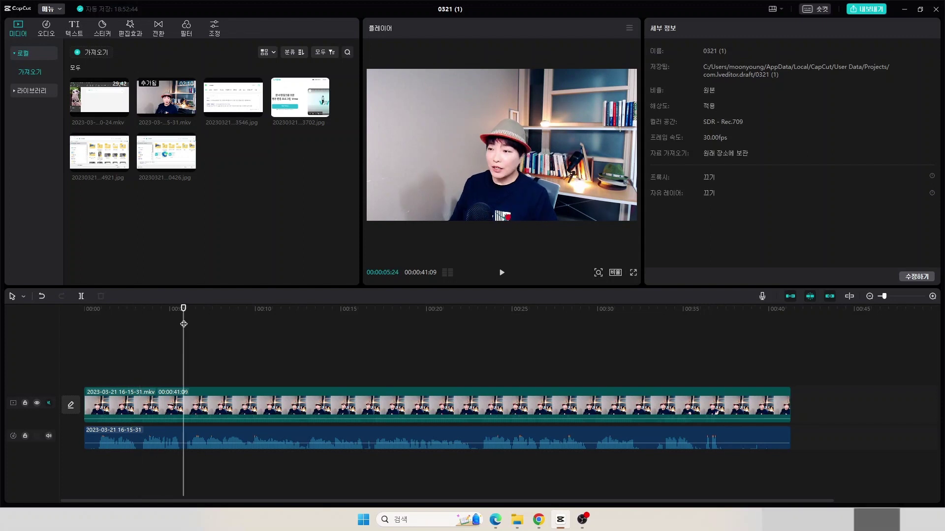
mouse_move(181, 311)
mouse_down()
mouse_move(134, 319)
mouse_move(174, 322)
mouse_up()
click(189, 327)
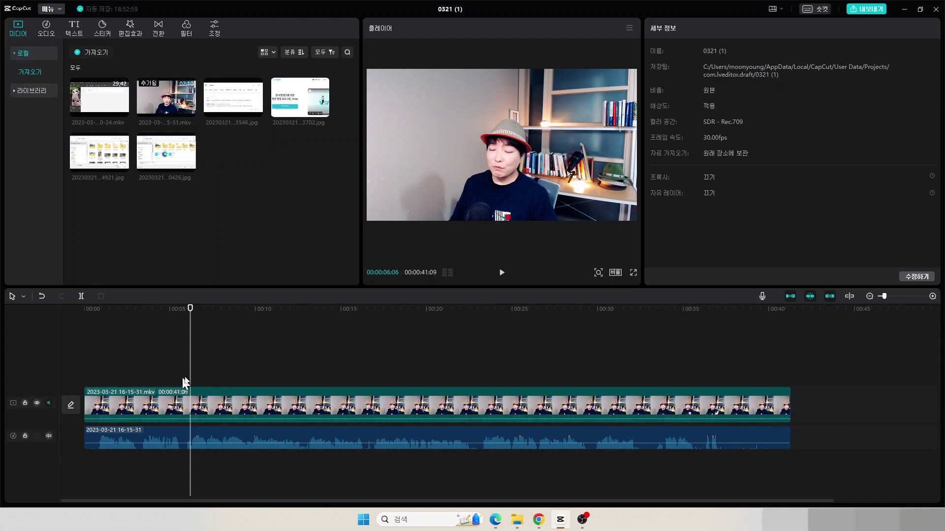
drag(189, 309, 139, 326)
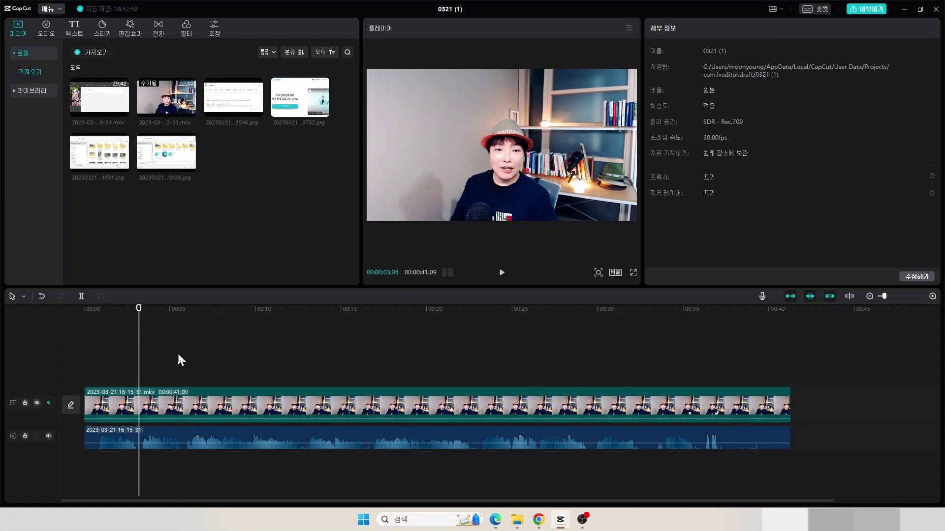
click(182, 417)
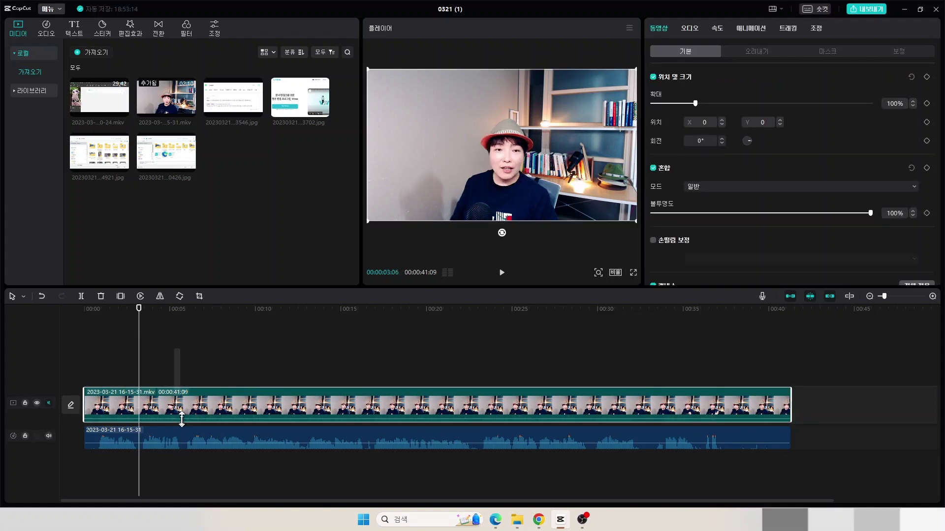
key(ctrl+a)
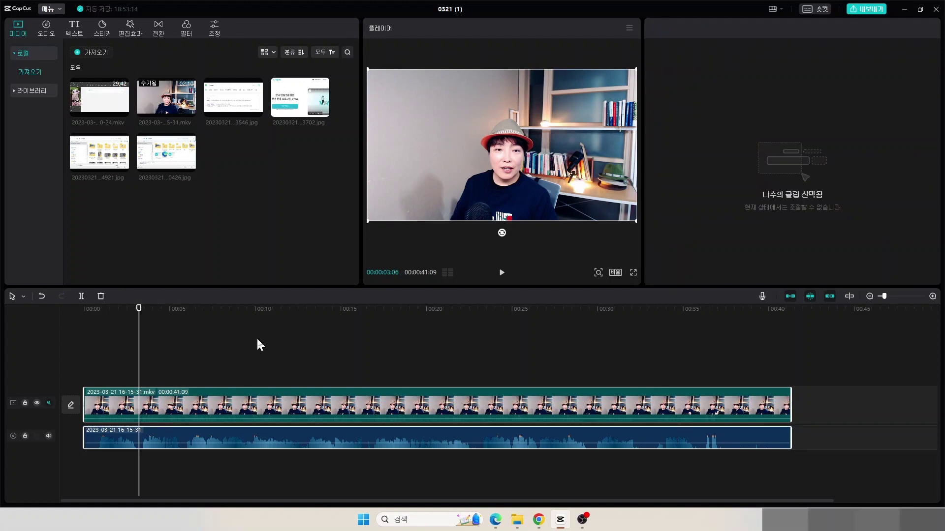
key(ctrl+b)
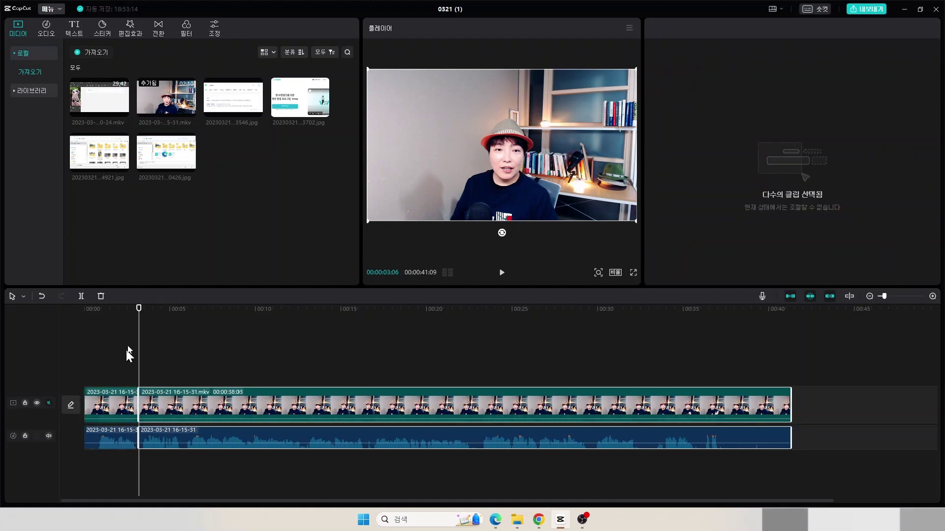
- Split the video and audio clips together at 00:00:05:22, about 00:00:23, and 00:00:29:16
drag(139, 344, 183, 335)
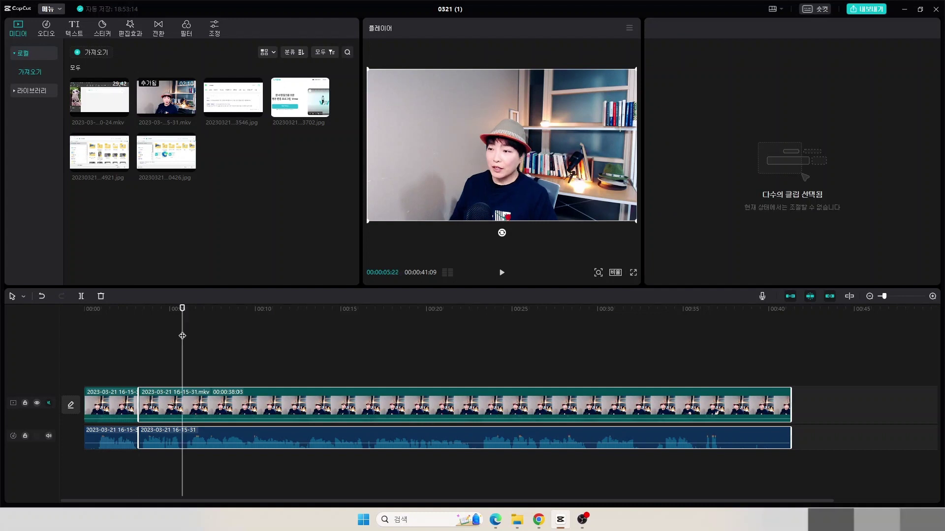
key(ctrl+b)
drag(182, 335, 589, 366)
key(ctrl+b)
key(ctrl+b)
- Try to delete the video and audio segments between 00:00:03:06 and 00:00:05:22 with the main track magnet on
click(162, 404)
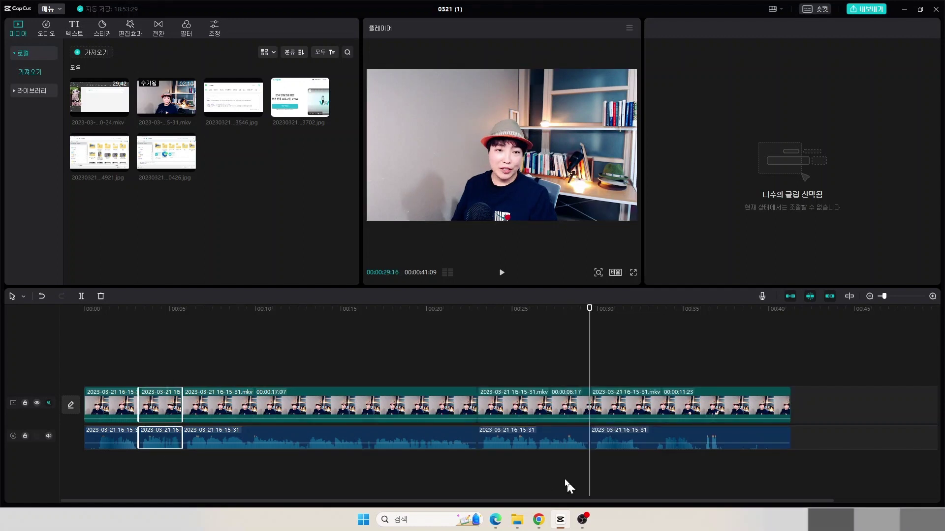
click(566, 437)
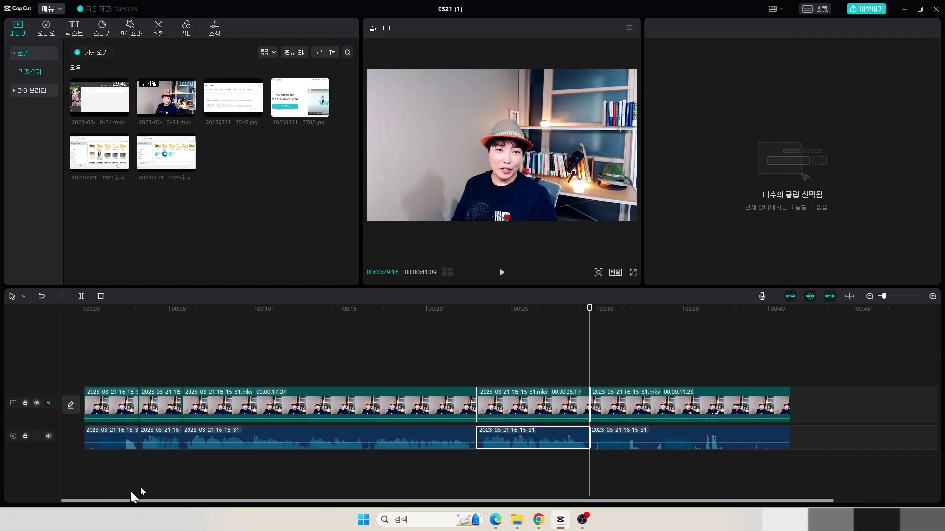
click(167, 472)
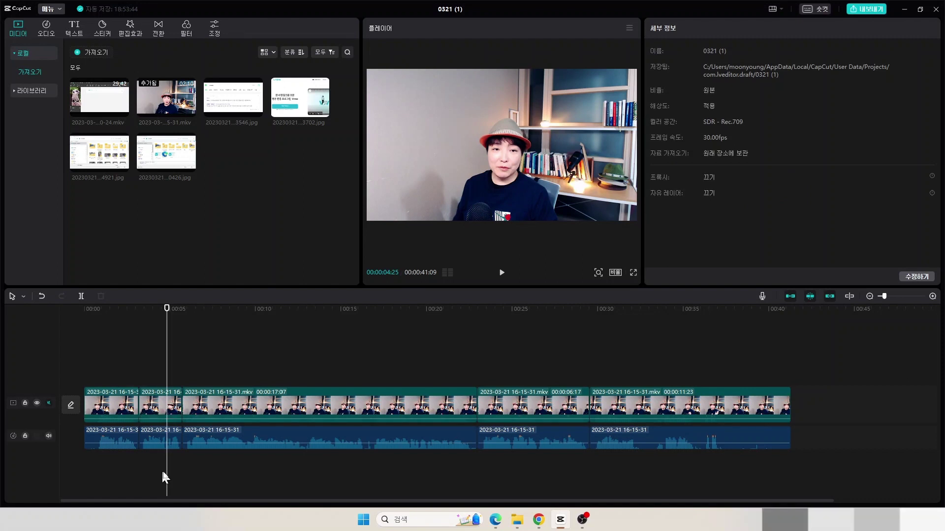
click(162, 438)
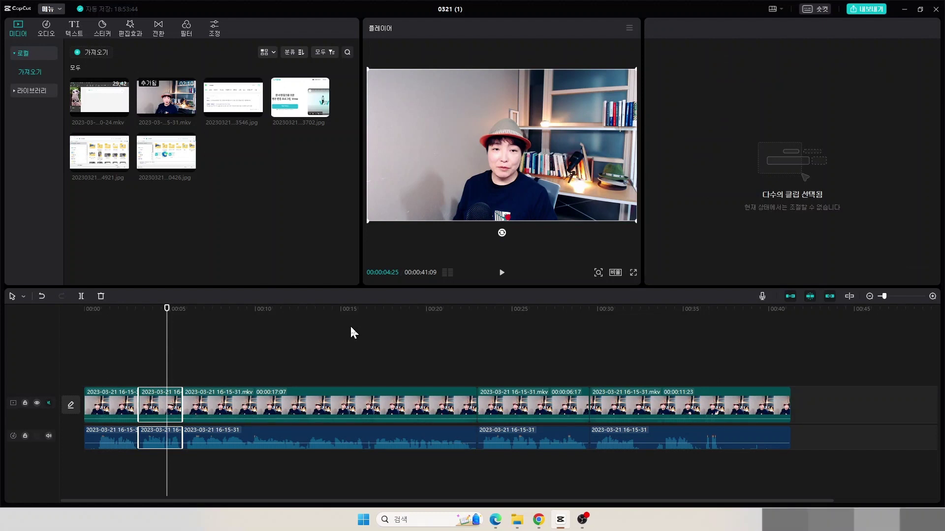
key(Delete)
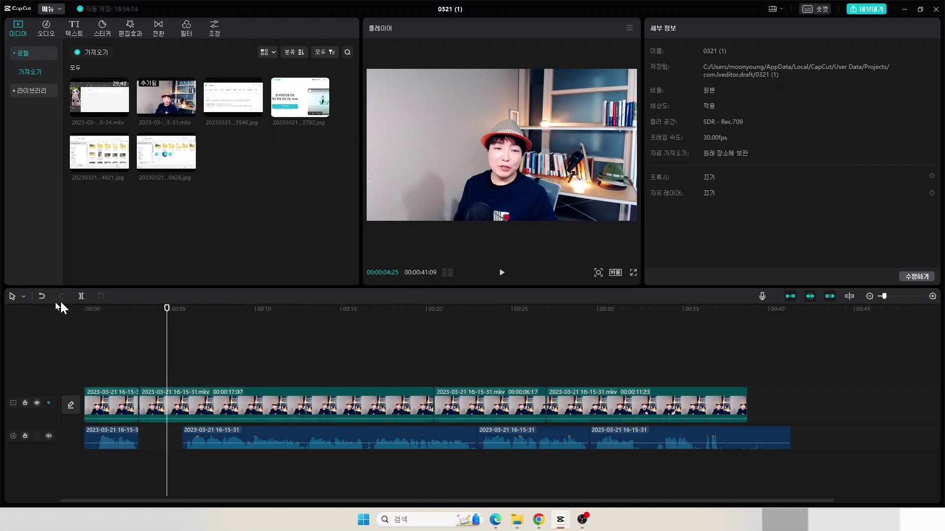
- Undo the segment deletion, keeping all the splits in the video and audio clips
click(42, 296)
click(42, 296)
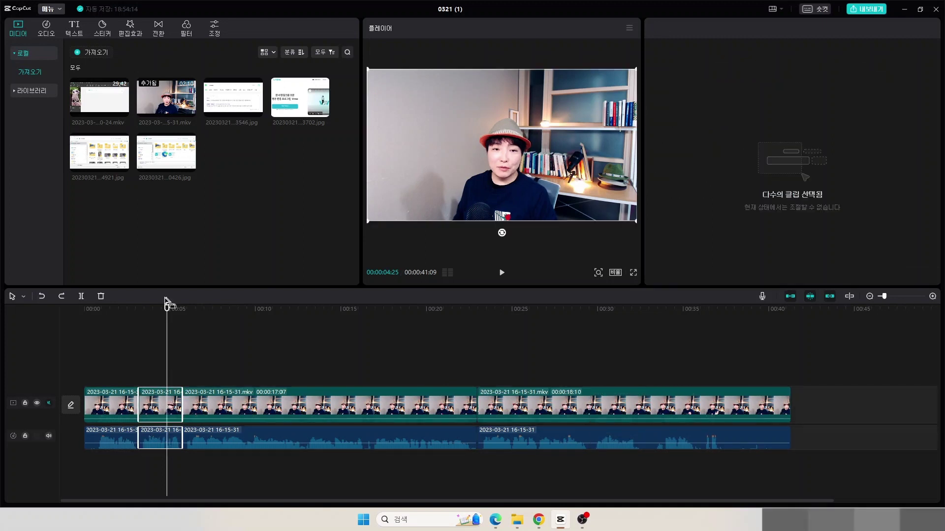
key(ctrl+z)
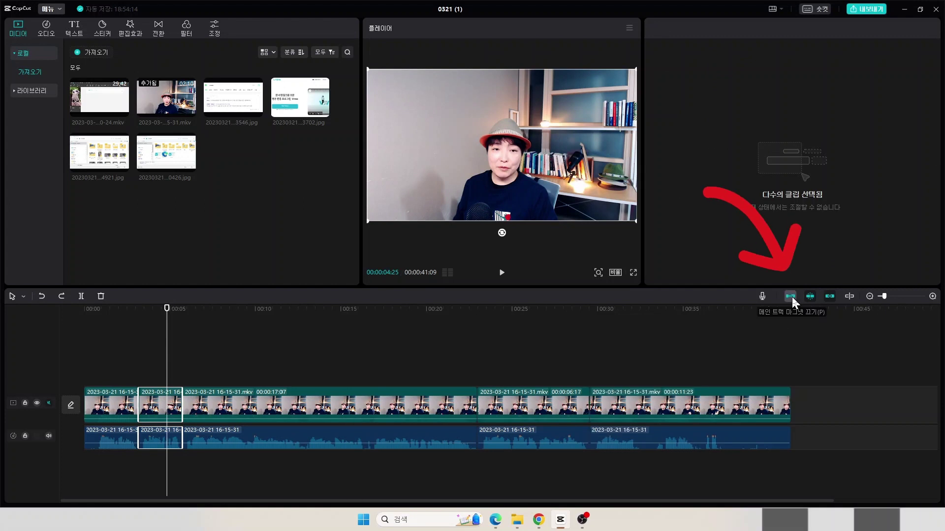
- Turn off the main track magnet and delete the video and audio segments between 00:00:03:06 and 00:00:05:22
click(791, 296)
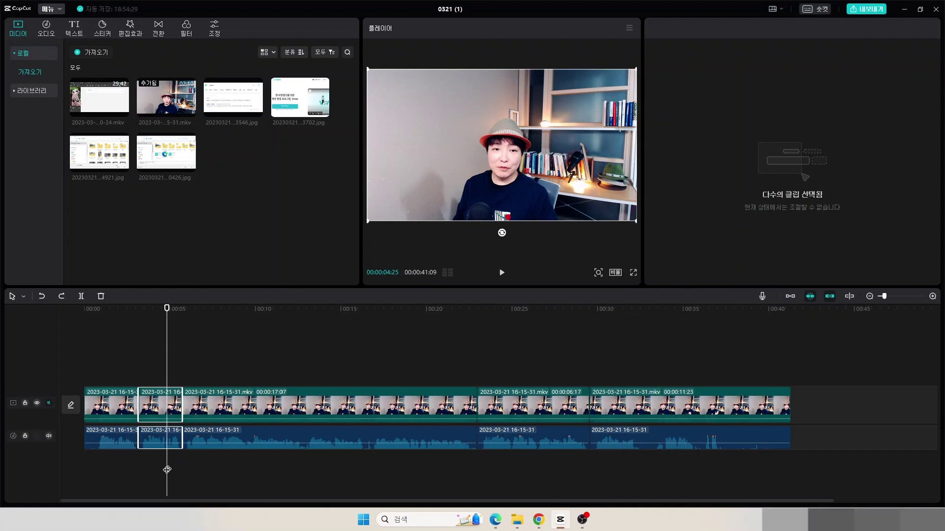
drag(167, 470, 166, 469)
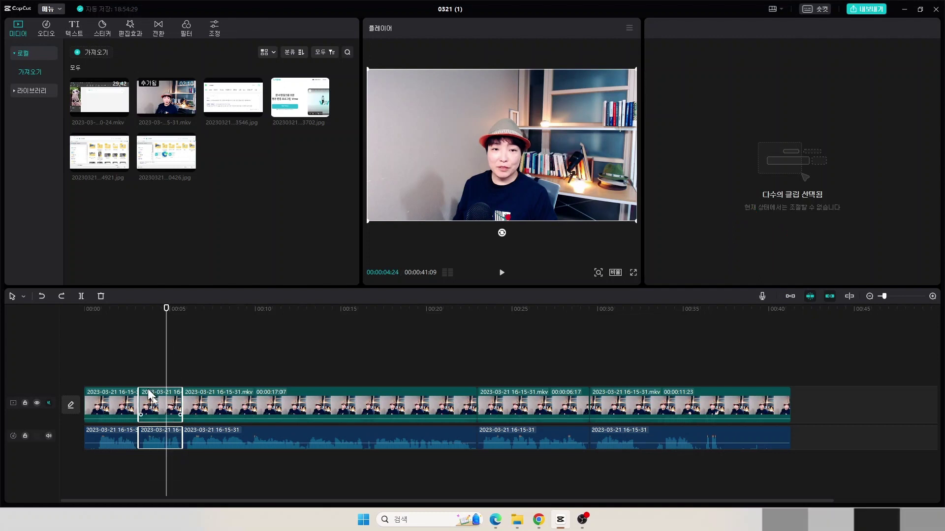
right_click(150, 395)
click(176, 397)
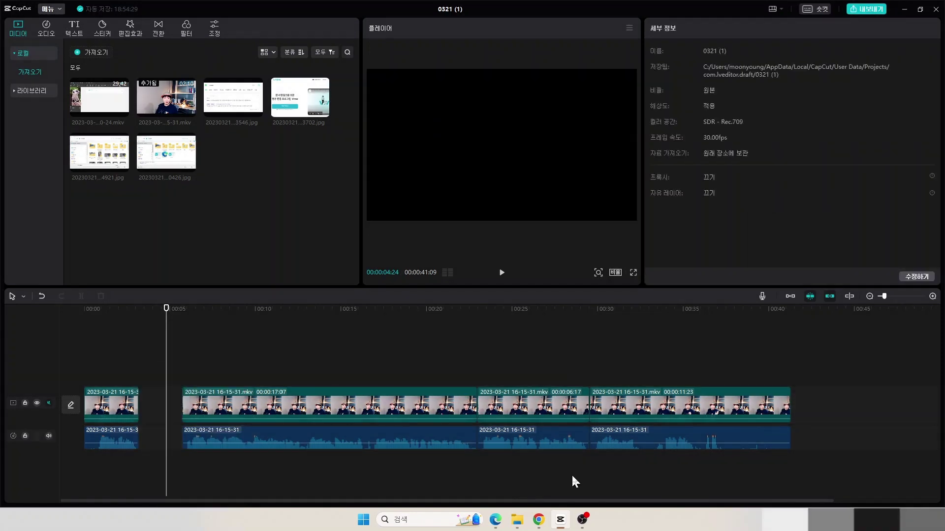
- Delete the video and audio segments between about 00:00:23 and 00:00:29:16
drag(571, 474, 524, 373)
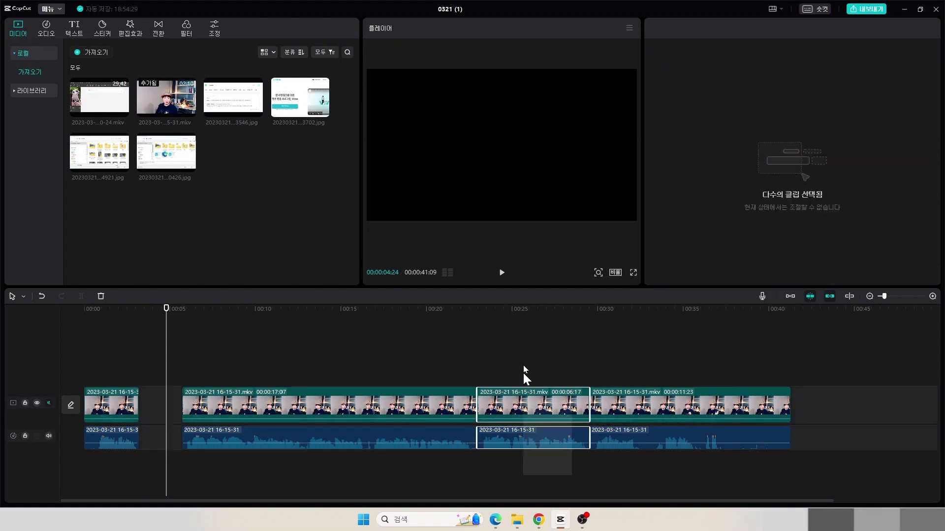
right_click(557, 404)
click(597, 400)
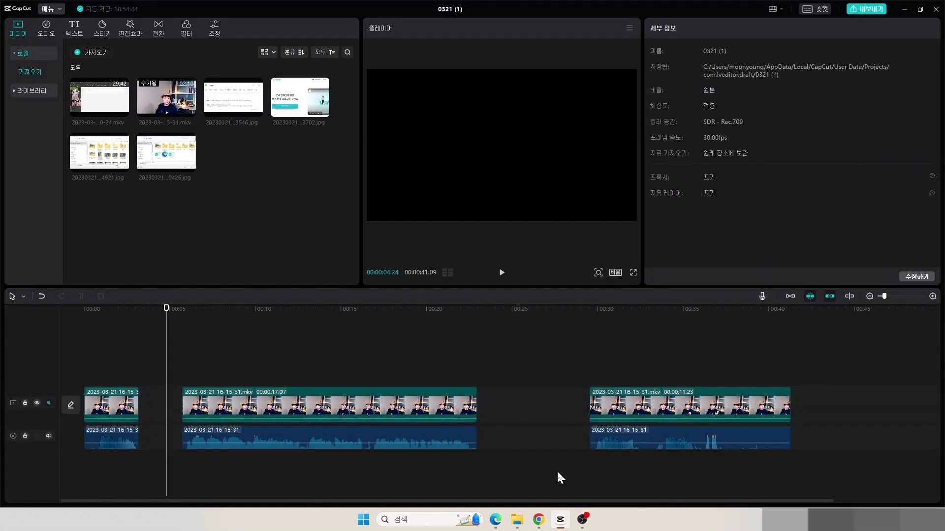
- Delete all remaining audio segments, and turn the main track magnet back on to close the gaps between the video clips
click(770, 314)
click(826, 310)
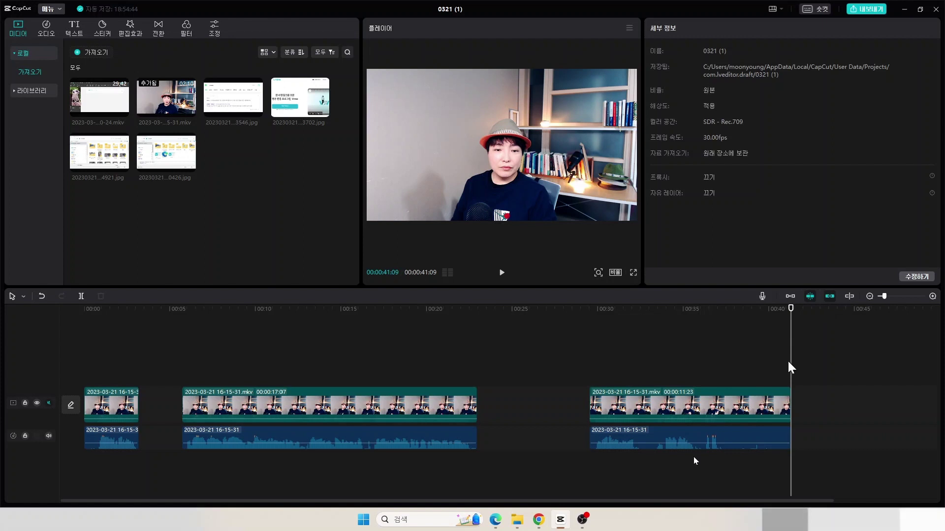
drag(839, 464, 101, 432)
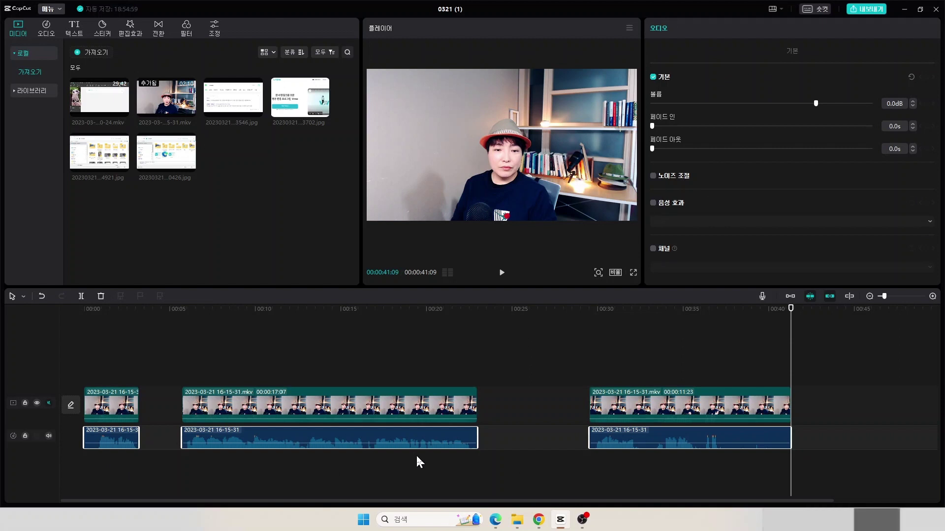
right_click(437, 433)
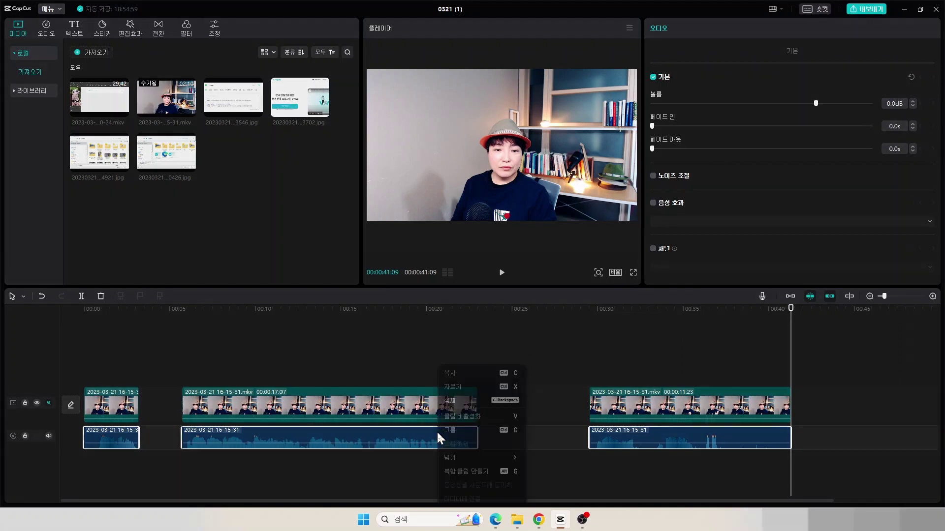
click(471, 399)
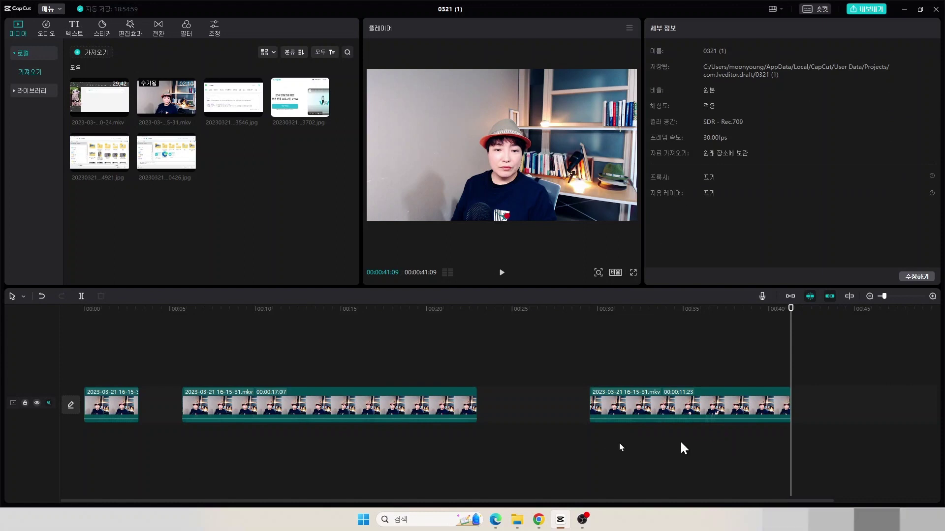
click(792, 295)
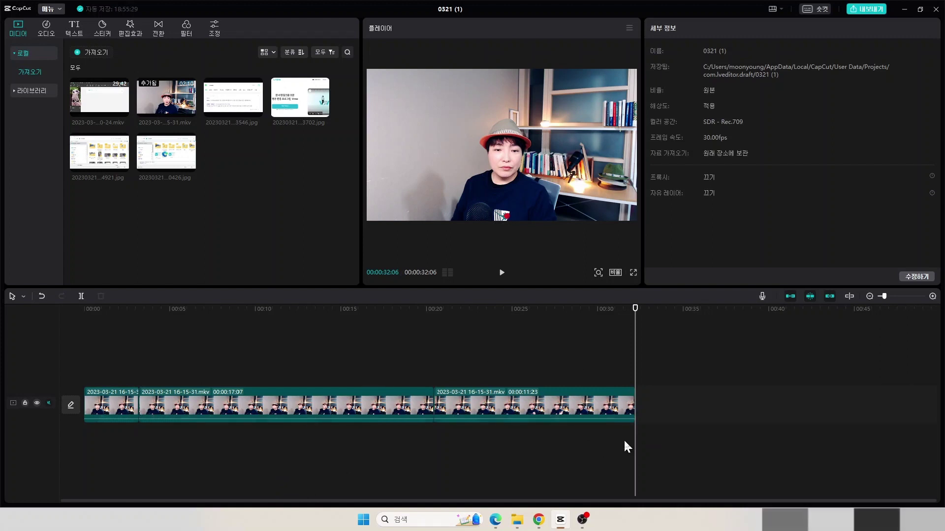
- Copy all three video clips and paste them at the start of the timeline on a new track above
drag(675, 434, 96, 395)
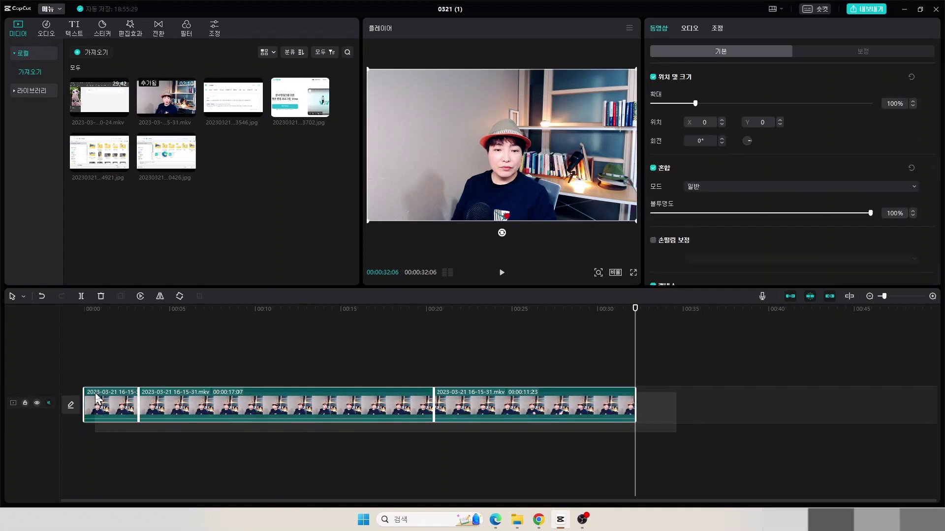
right_click(123, 403)
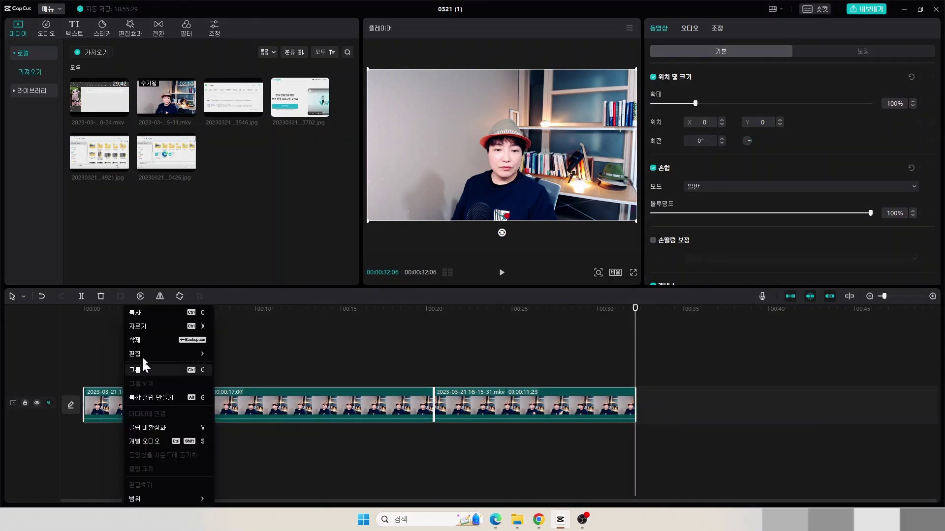
click(147, 310)
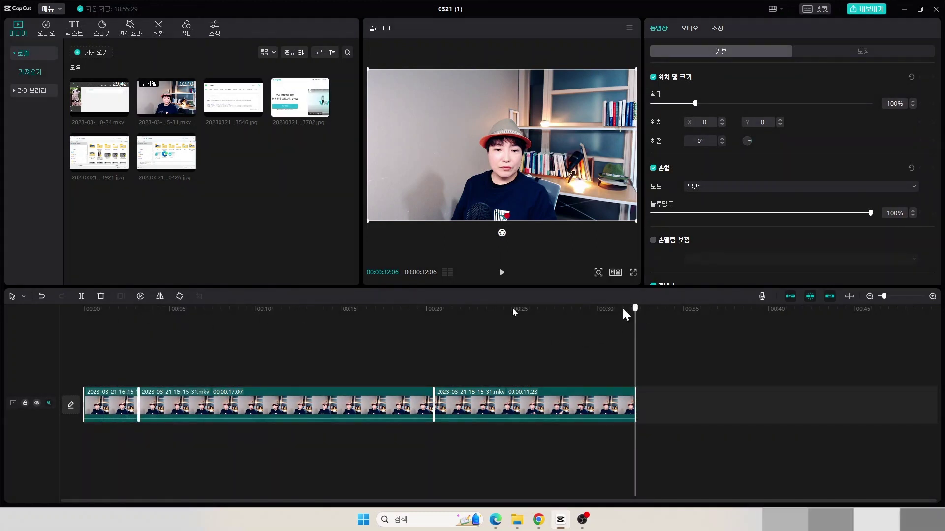
click(84, 308)
right_click(138, 360)
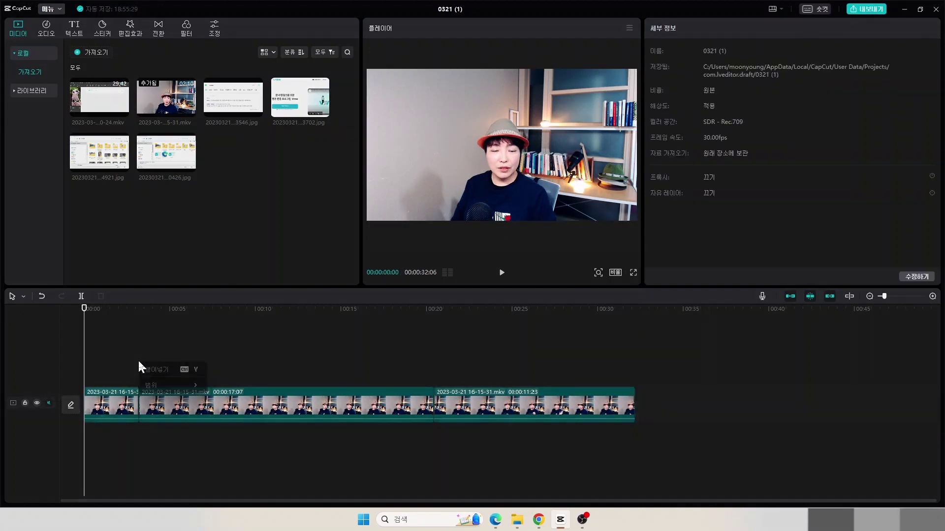
click(162, 369)
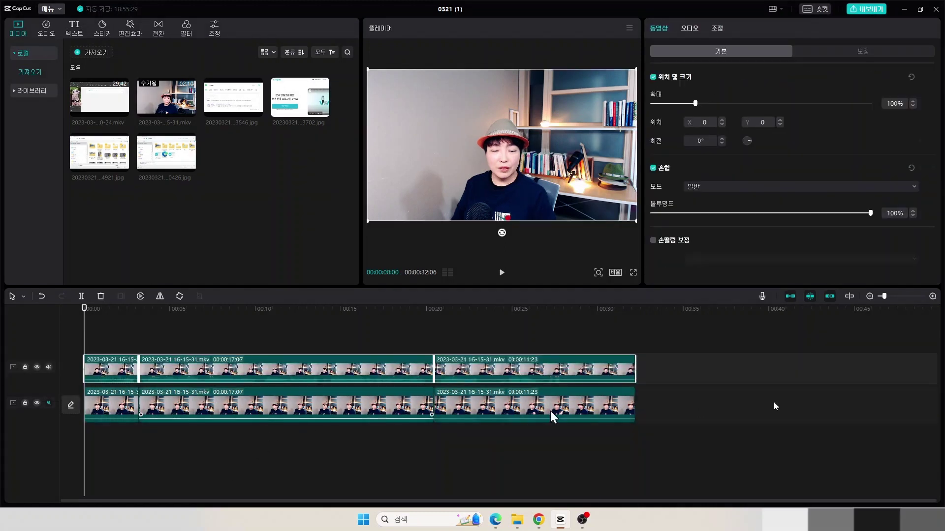
- Separate the audio from the pasted upper-track clips, and delete those duplicate video clips
right_click(503, 367)
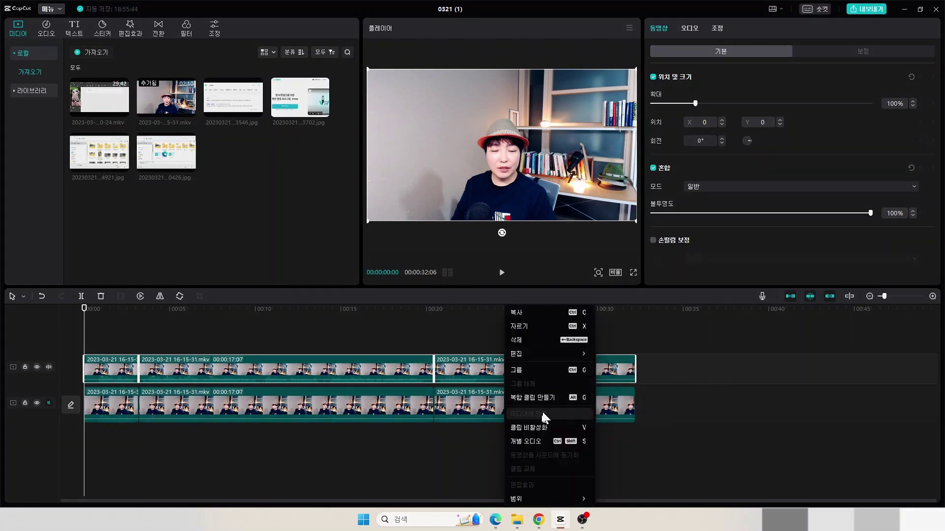
click(541, 441)
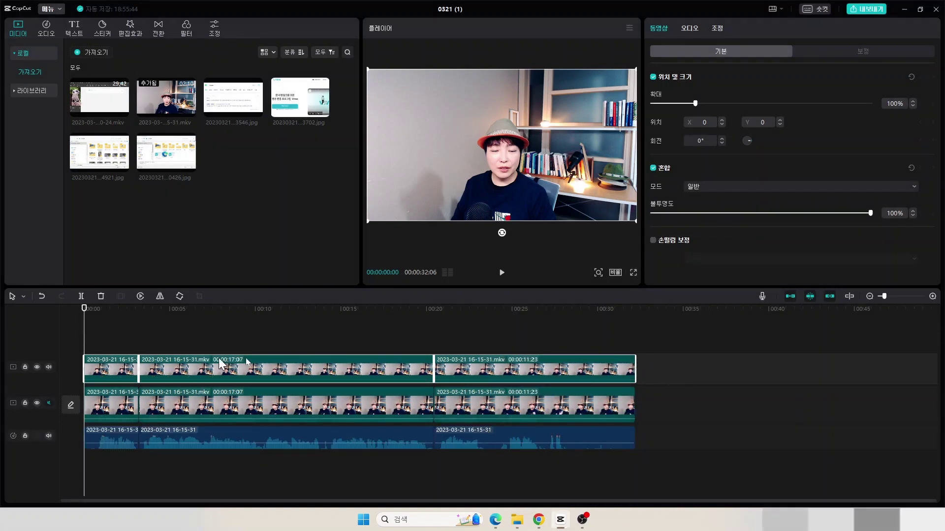
right_click(479, 365)
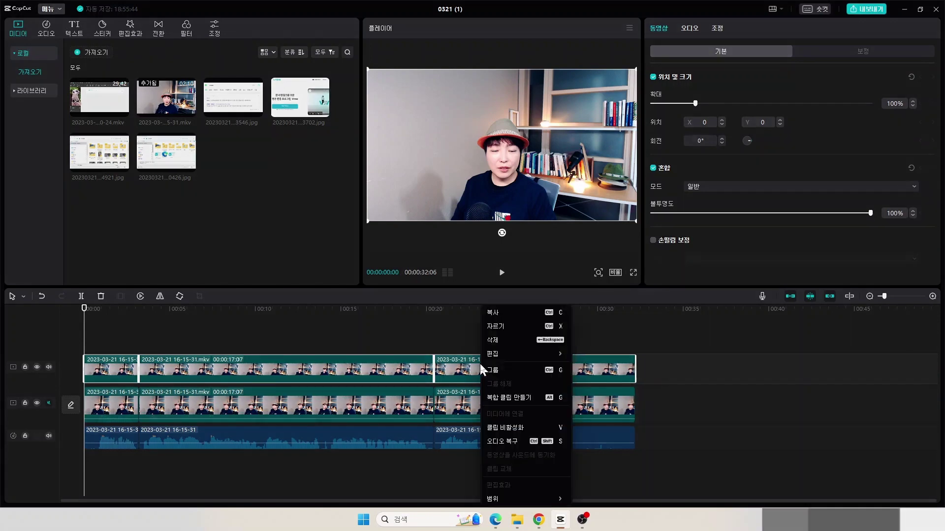
click(502, 339)
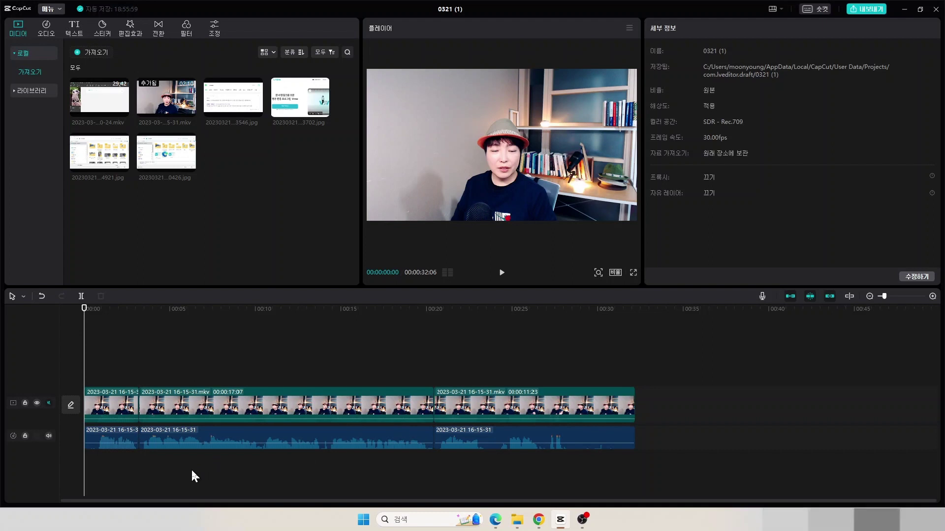
- Play the opening seconds of the edited video from the start to check it against the newly separated audio
key(space)
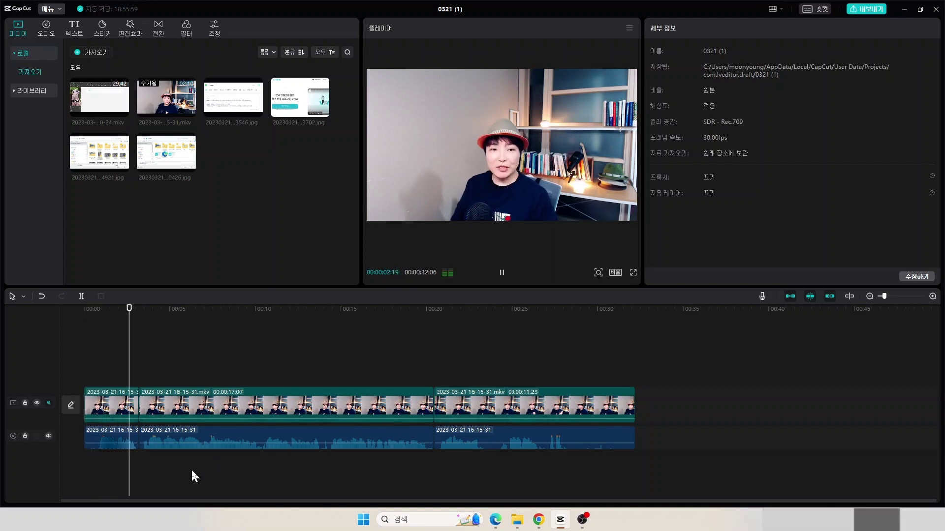
key(space)
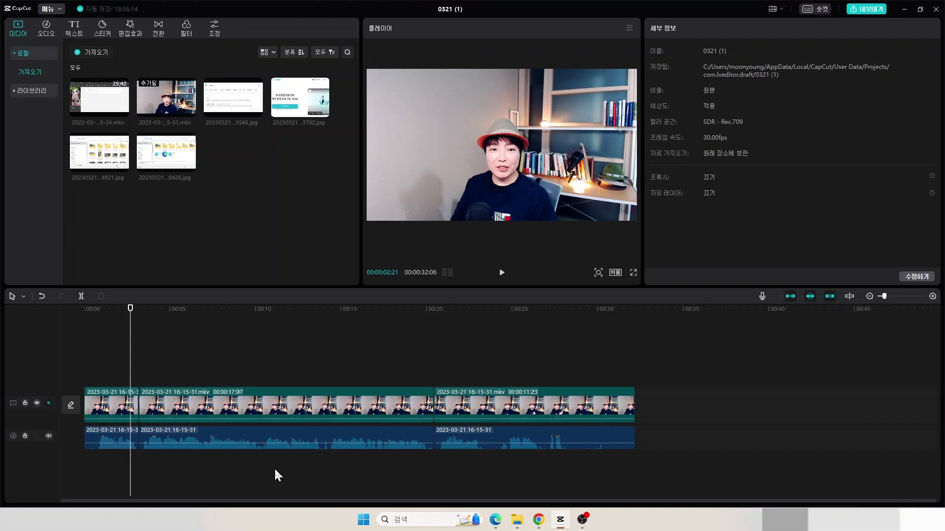
click(49, 403)
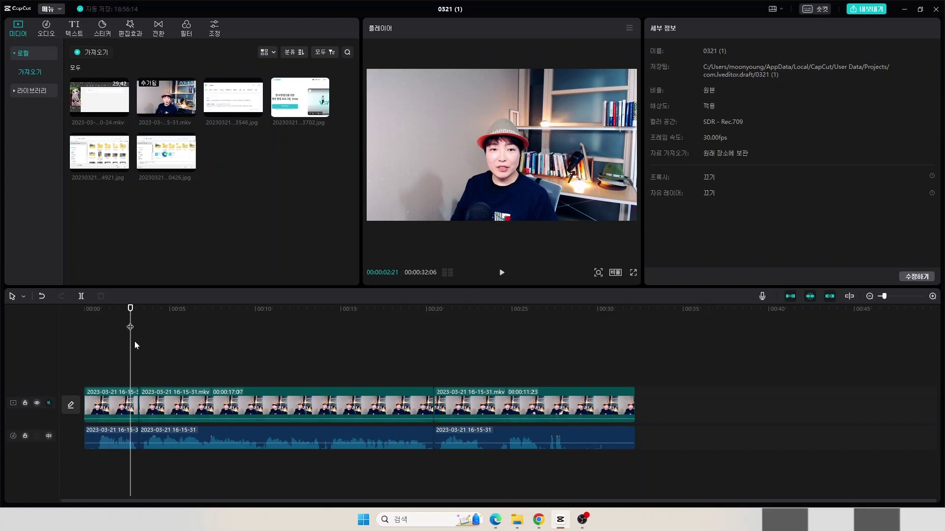
- Split the second video clip and its matching audio clip together at 00:00:13:23
ctrl+scroll(206, 464, up, 1)
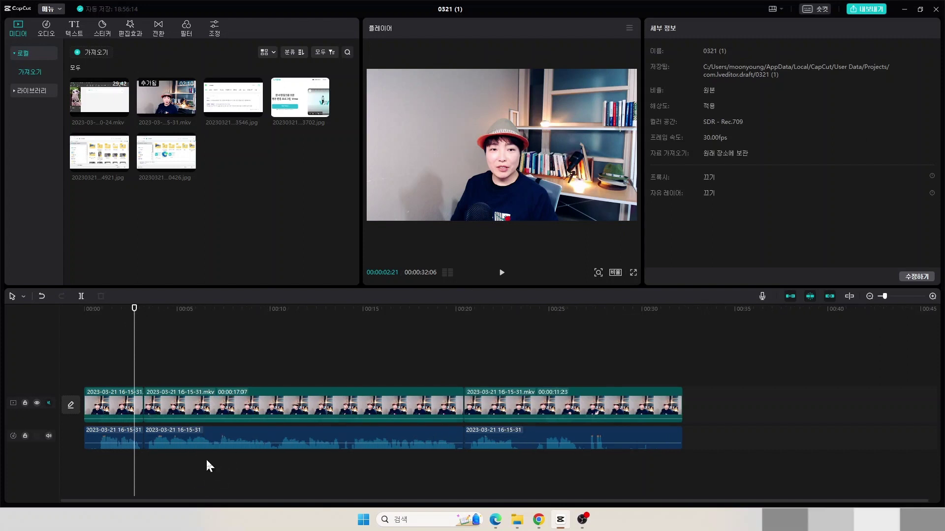
ctrl+scroll(207, 462, up, 4)
ctrl+scroll(206, 458, up, 1)
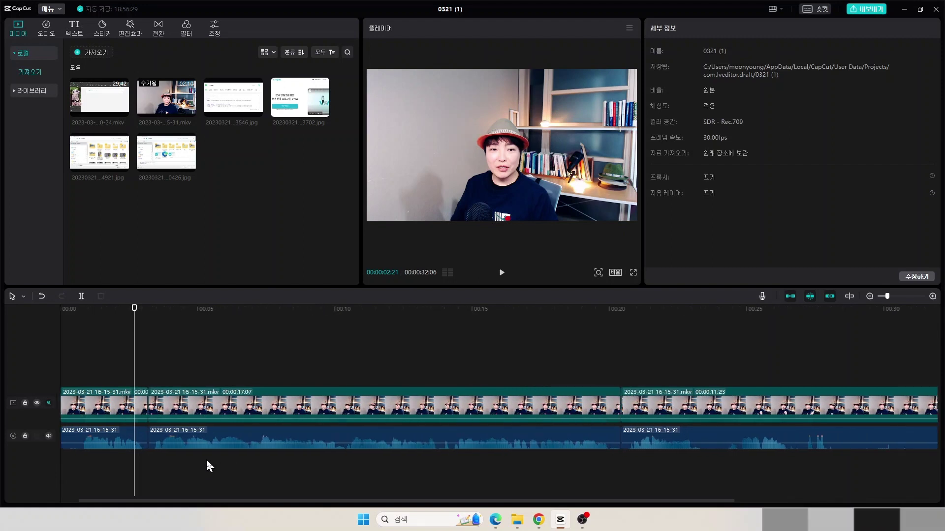
drag(132, 309, 438, 452)
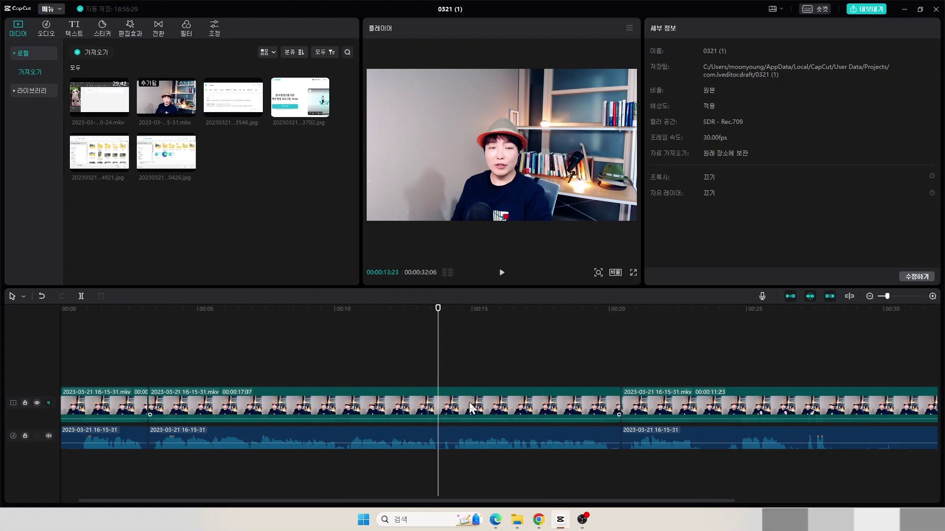
drag(451, 361, 485, 460)
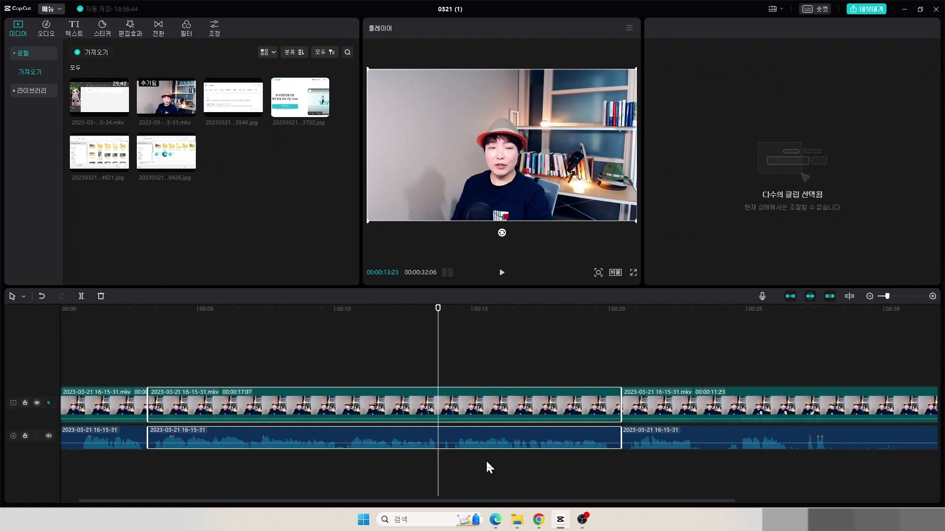
key(ctrl+b)
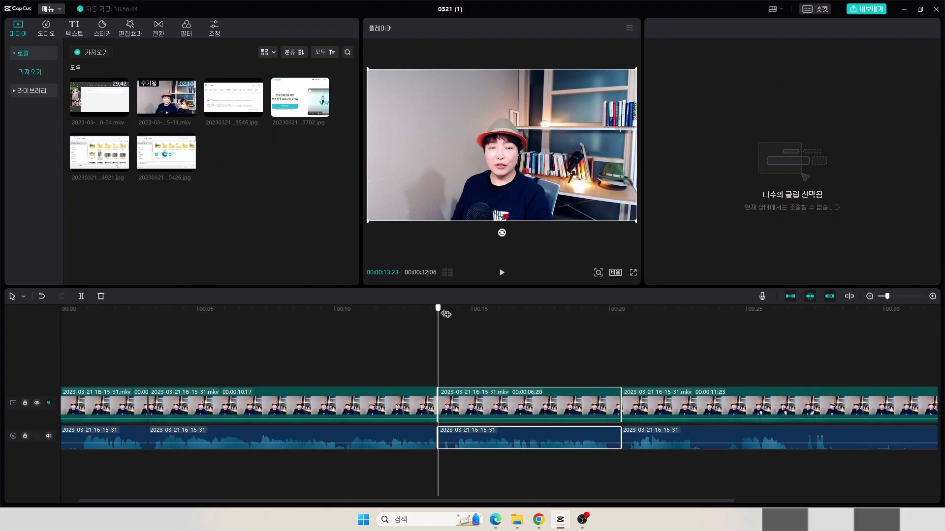
- Split the selected video clip and its matching audio clip together at 00:00:14:10
drag(446, 313, 453, 321)
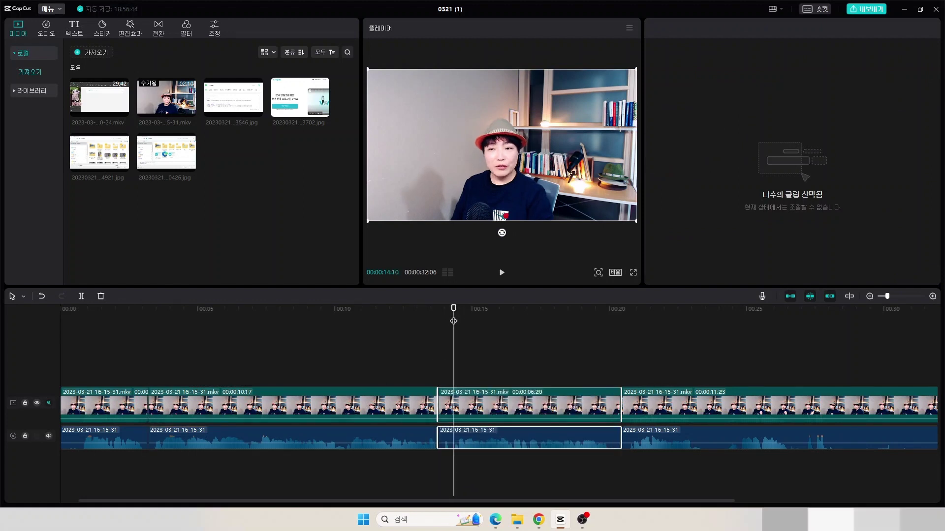
key(ctrl+b)
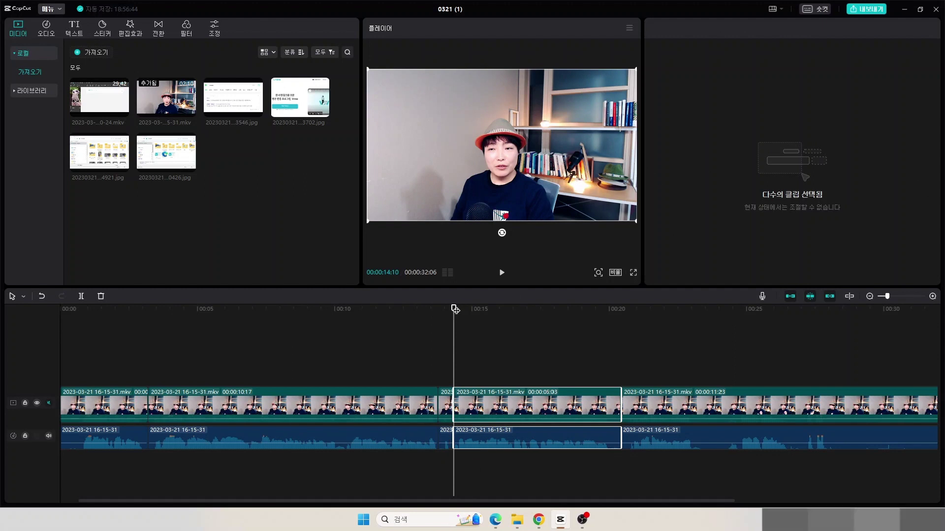
- Split the last video clip at about 00:00:23:12 and again at 00:00:24:05
click(707, 379)
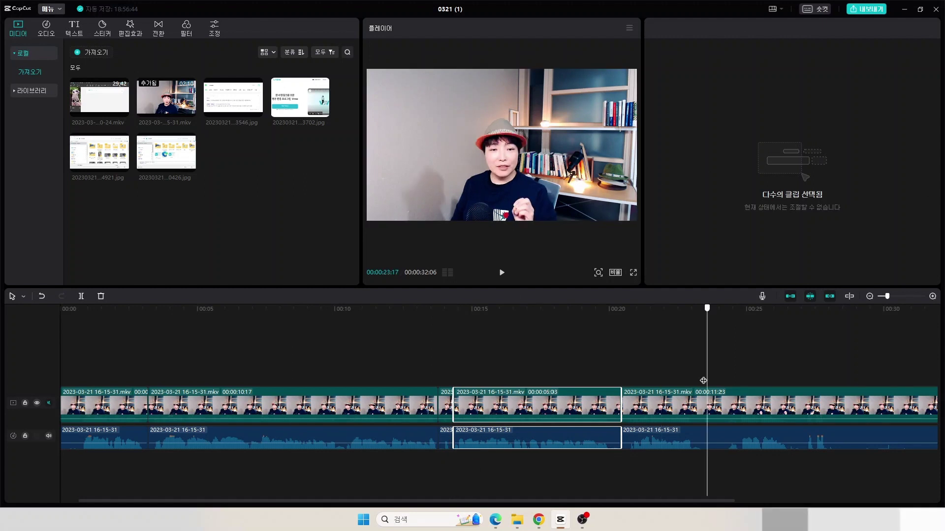
click(702, 381)
key(ctrl+b)
click(723, 369)
key(ctrl+b)
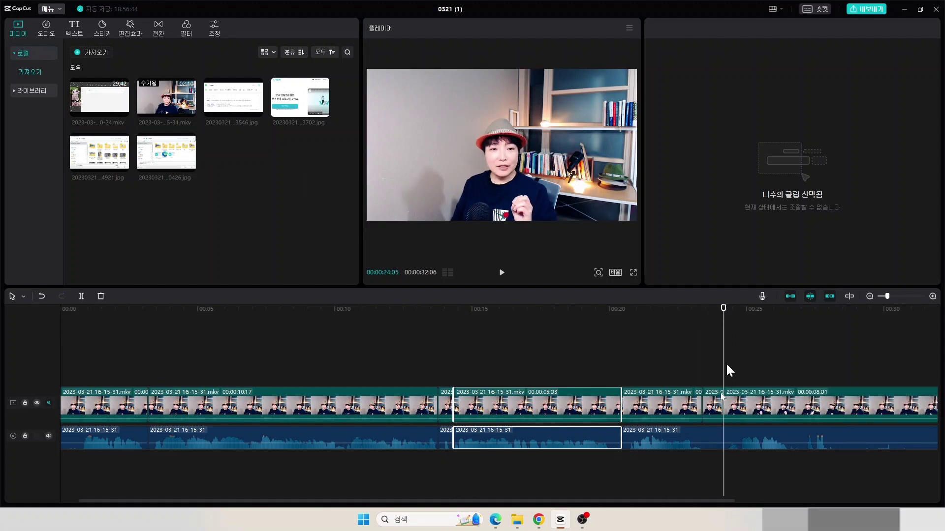
- Split the last audio clip at 00:00:24:05 and 00:00:23:12 to match the video cuts above it
ctrl+click(740, 433)
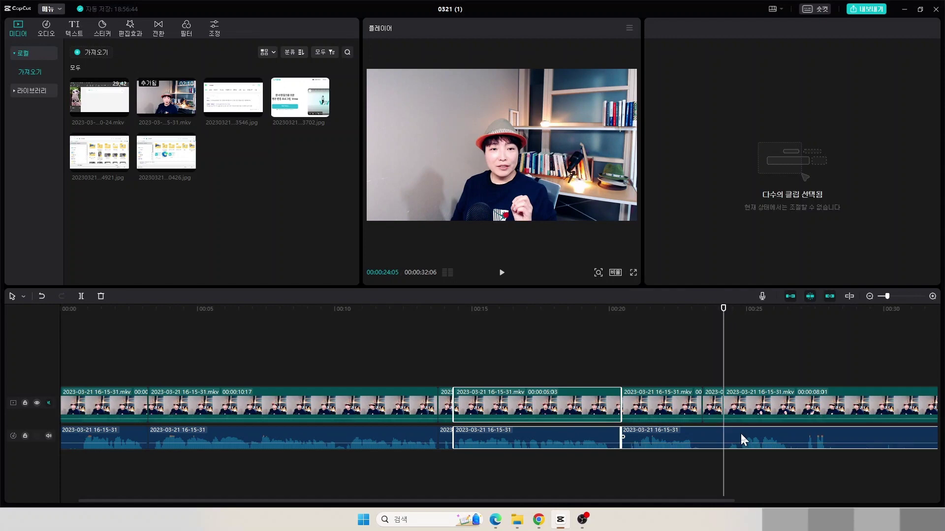
key(ctrl+b)
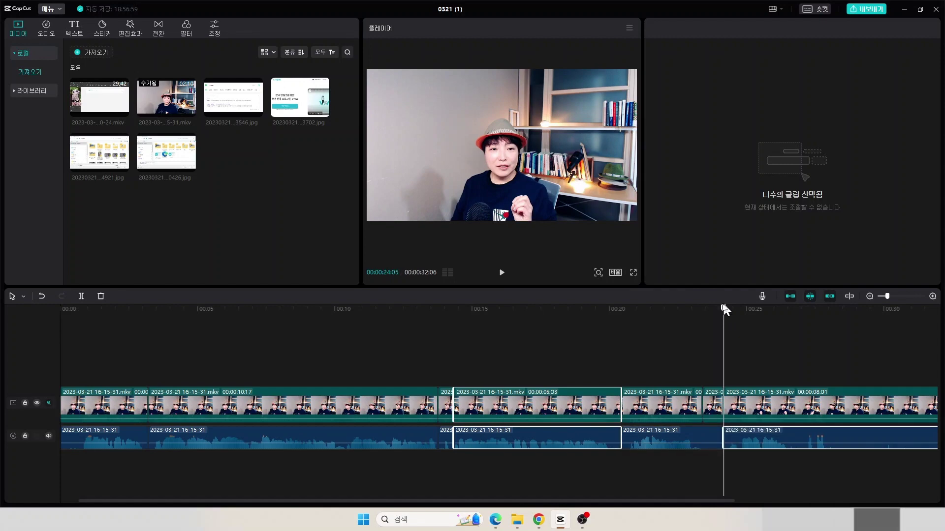
drag(724, 309, 702, 309)
key(ctrl+b)
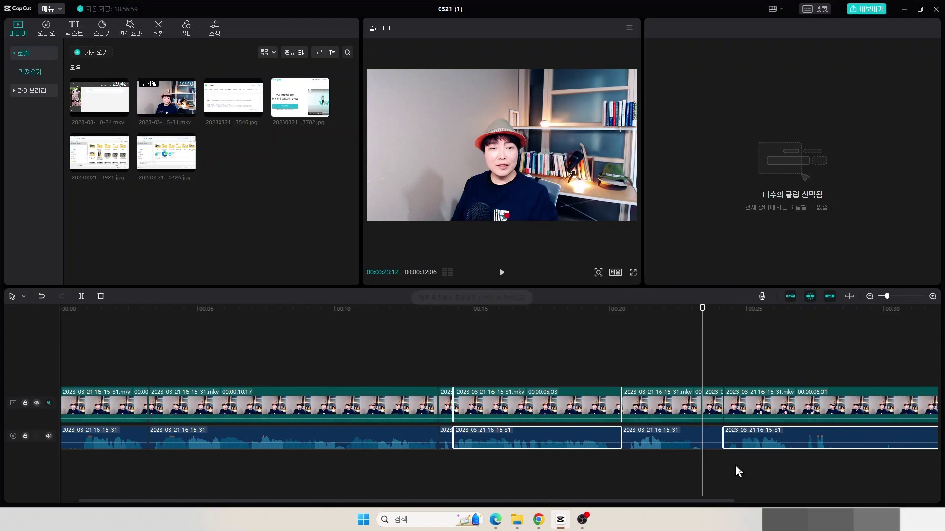
ctrl+click(713, 440)
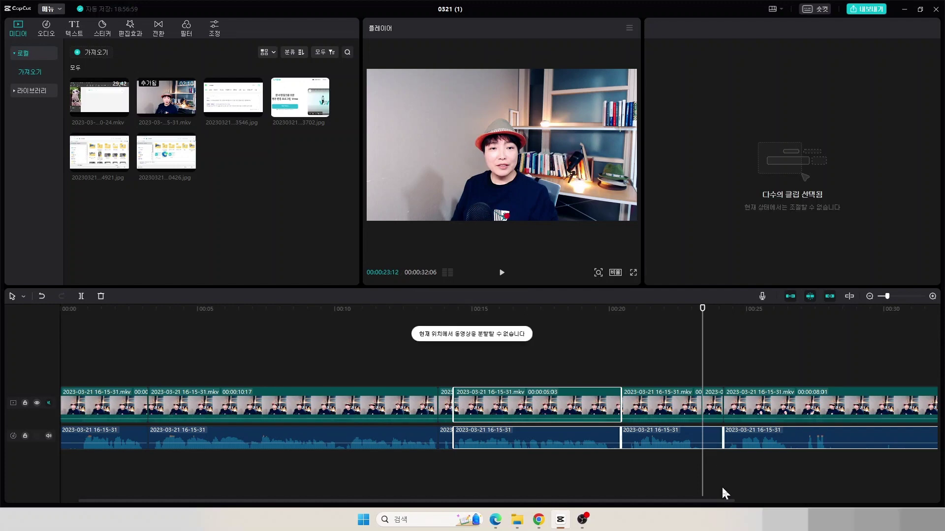
click(722, 488)
click(748, 417)
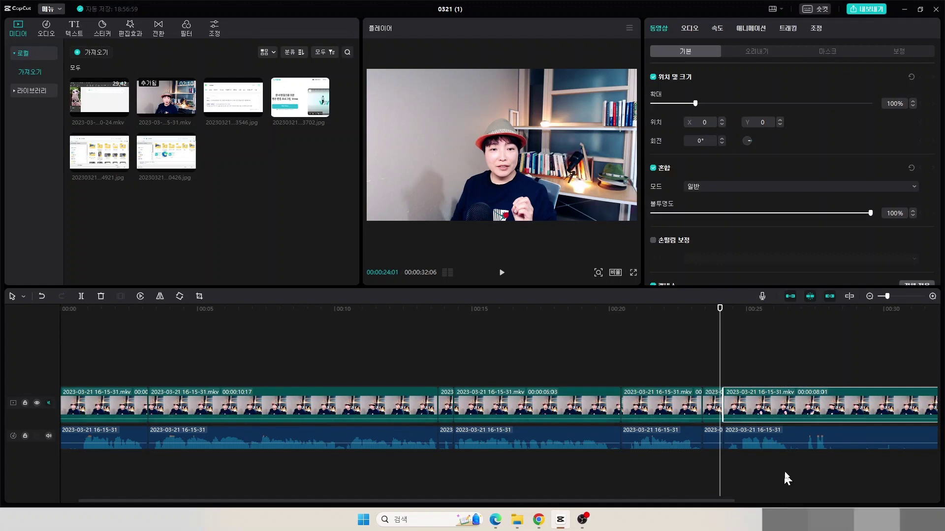
ctrl+click(788, 438)
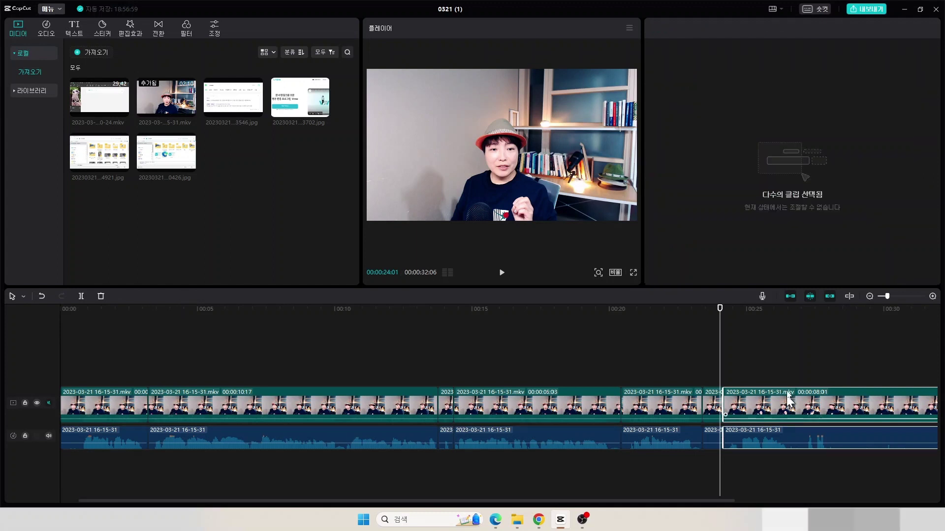
click(762, 337)
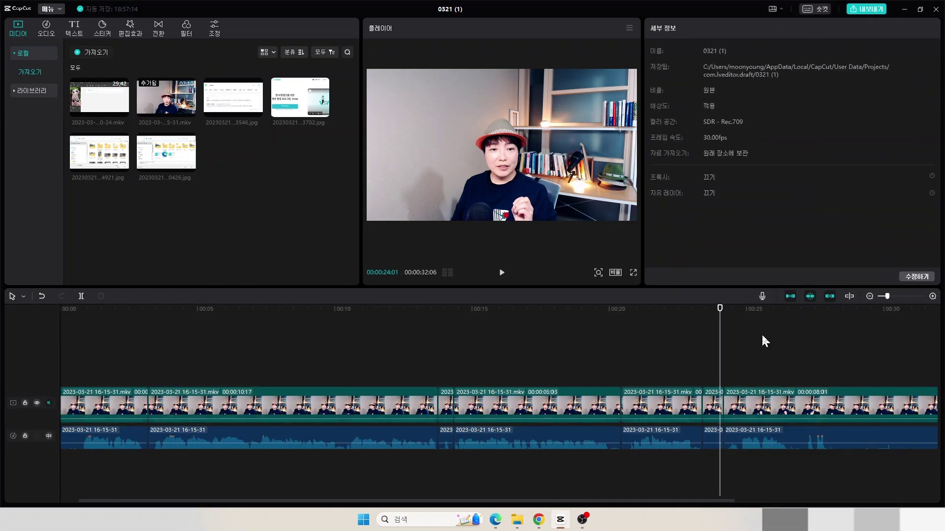
- Turn off the main-track magnet and delete the short video and audio pieces at 00:00:13:23–00:00:14:10 and 00:00:23:12–00:00:24:05
click(762, 336)
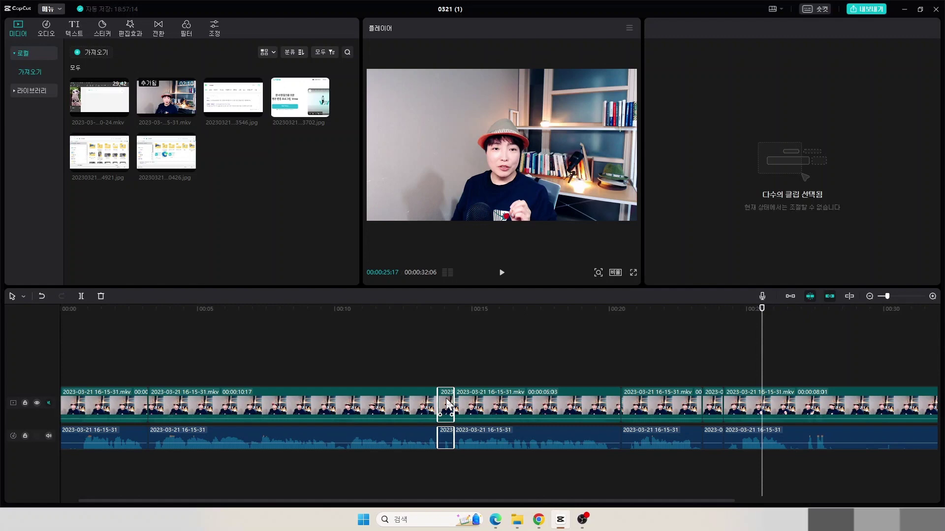
key(Delete)
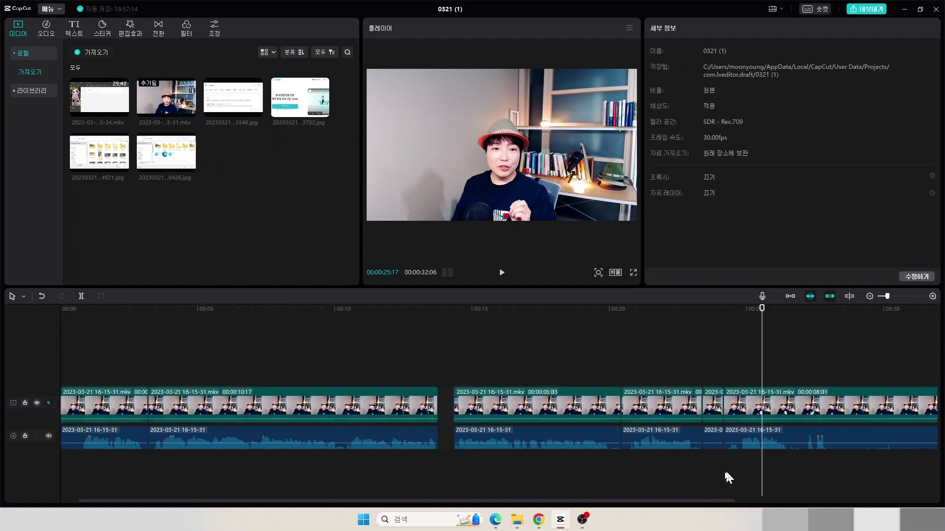
click(712, 408)
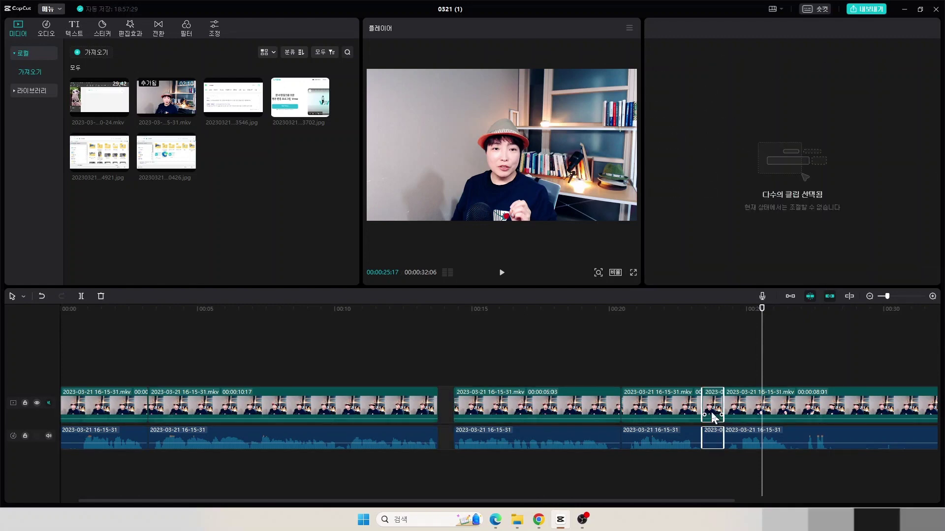
key(Delete)
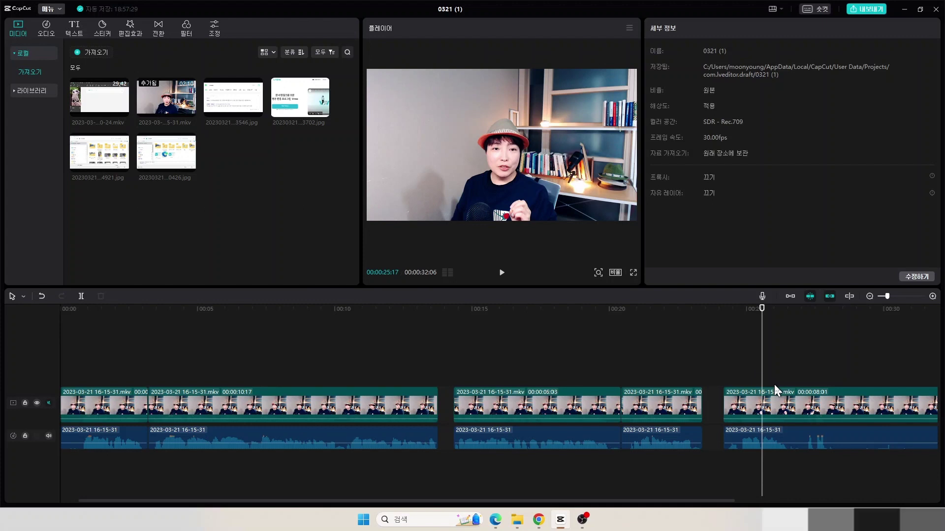
- Delete all separated audio clips, and turn the main-track magnet back on to close the gaps between the video clips
click(861, 437)
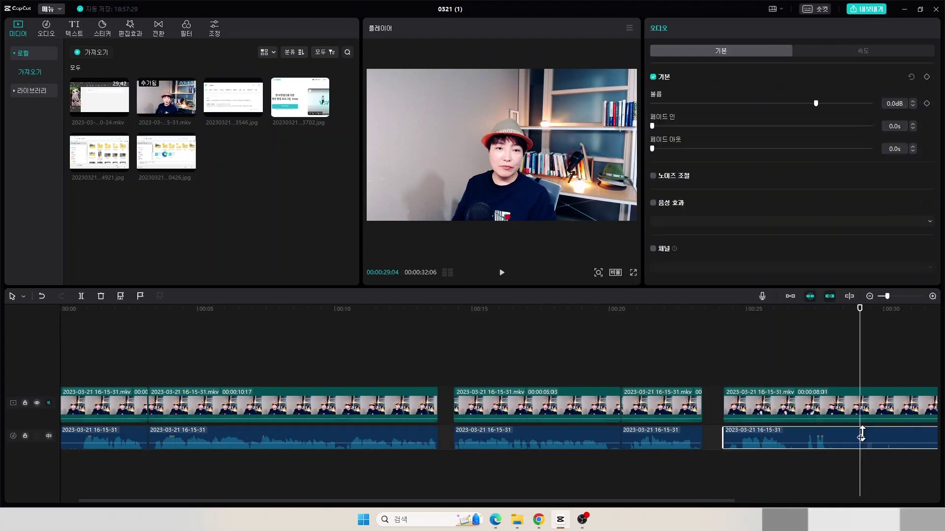
key(ctrl+a)
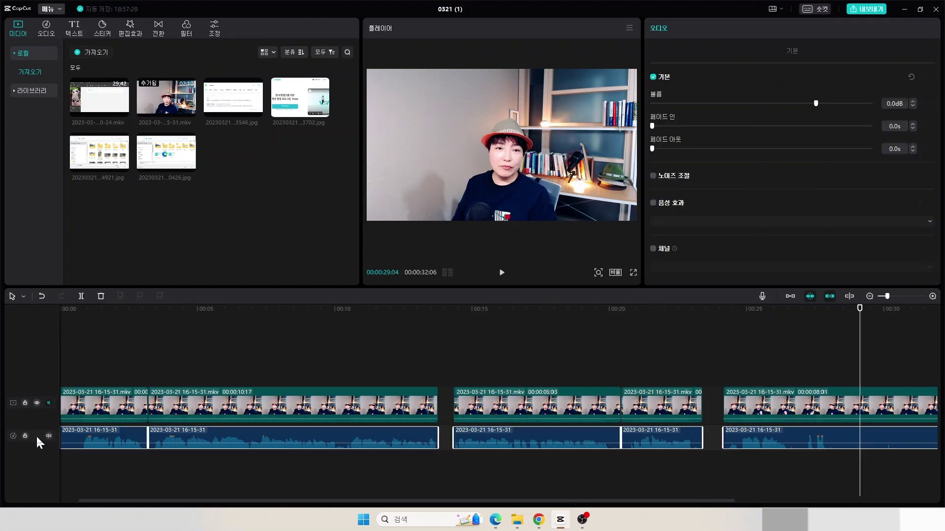
right_click(551, 474)
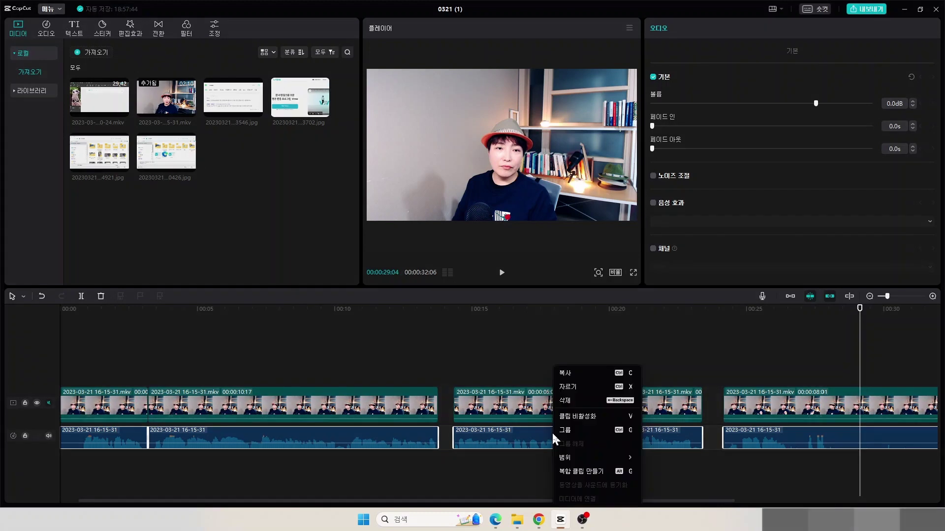
click(579, 402)
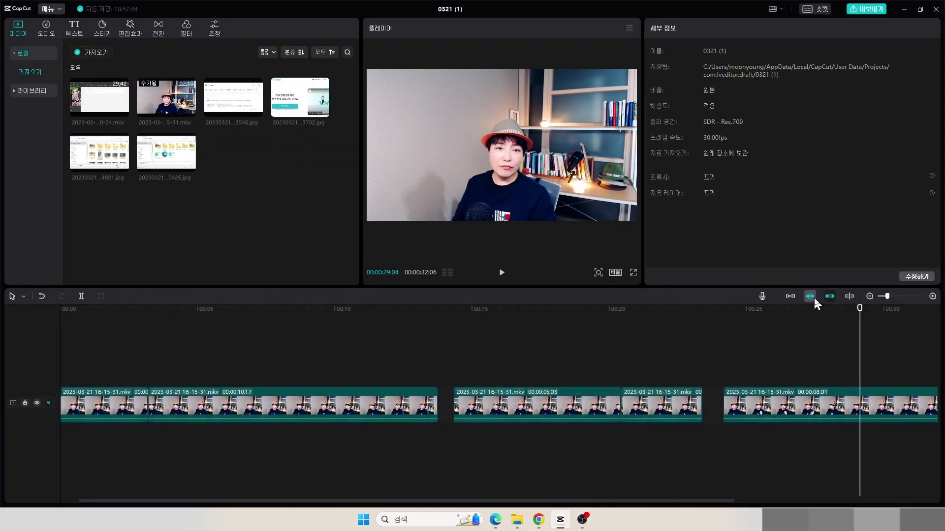
click(789, 295)
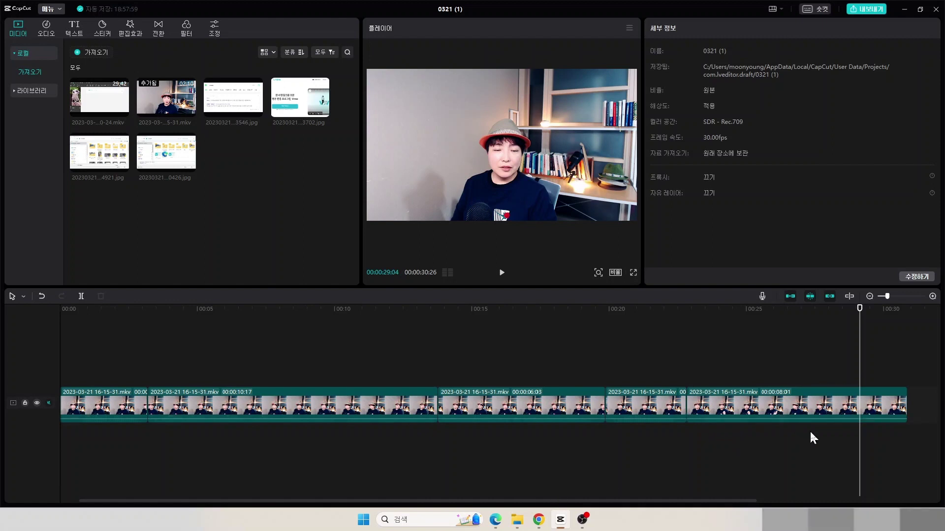
- Unmute the main video track
drag(810, 430, 84, 337)
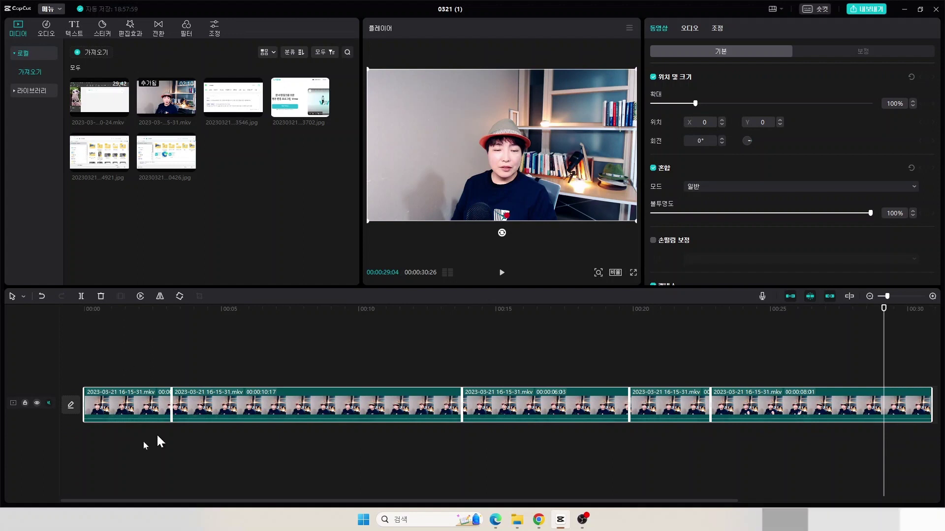
click(160, 362)
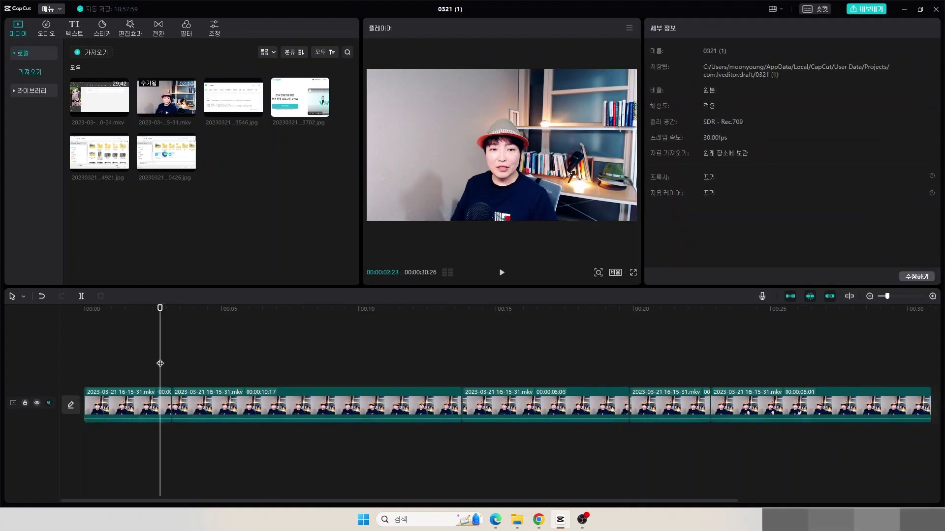
click(48, 403)
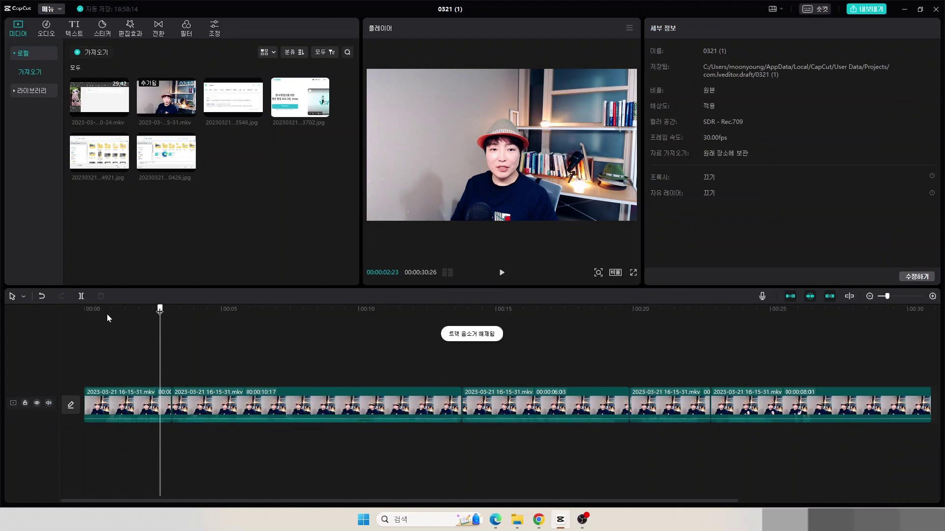
- Play the first seconds of the video from the start to check its original sound
click(85, 309)
key(space)
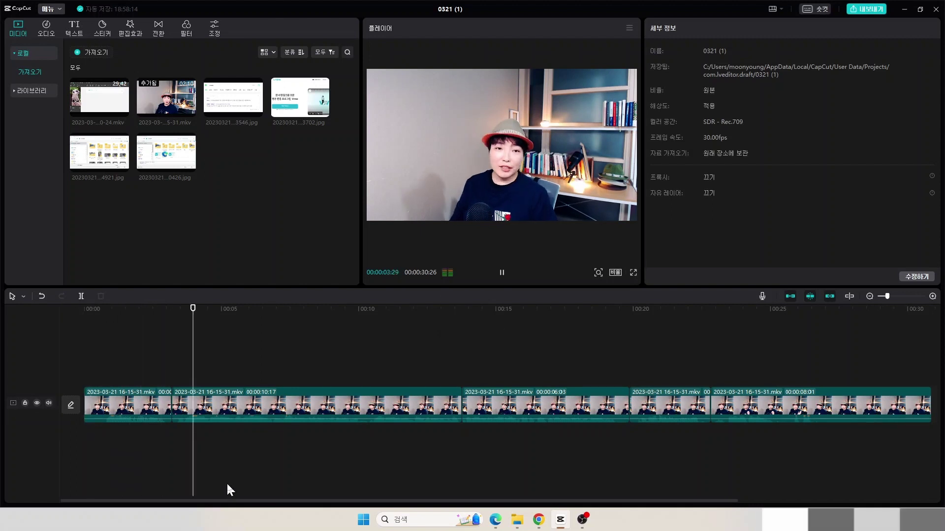
key(space)
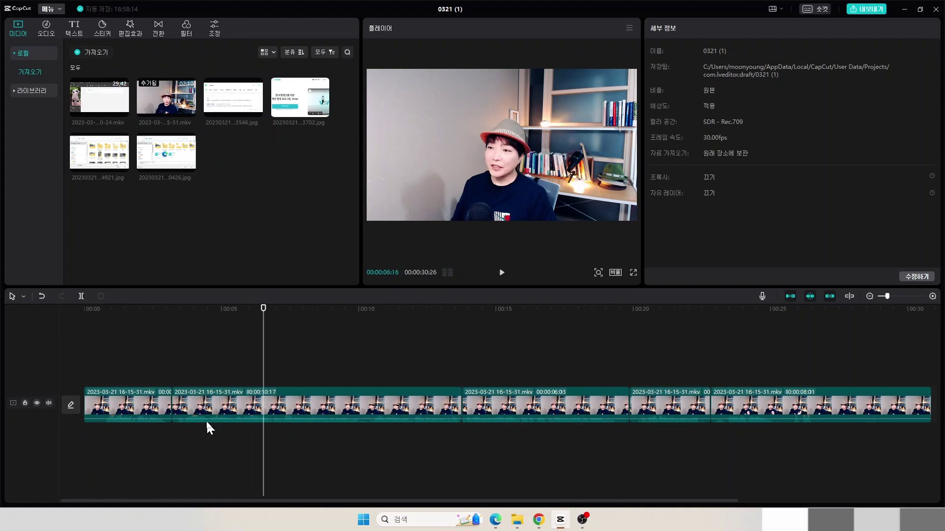